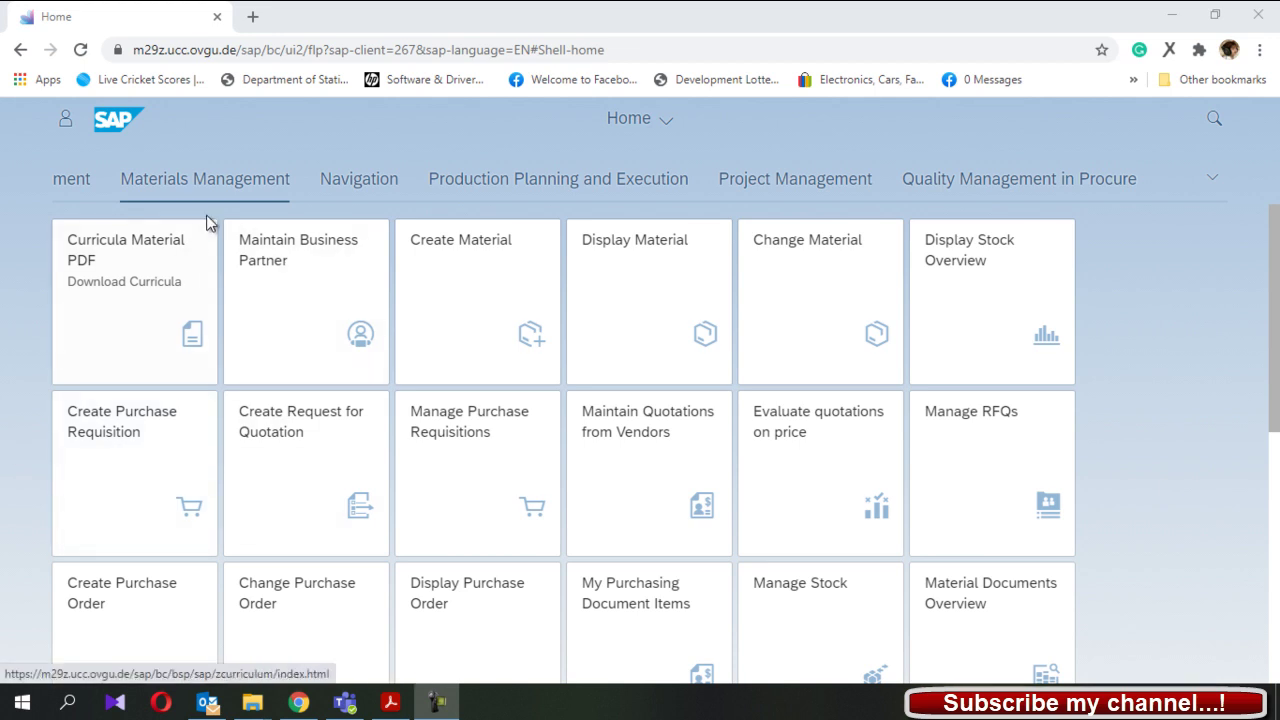
# Launch Create Purchase Requisition and start a blank own-item form instead of using a catalog
pyautogui.click(143, 466)
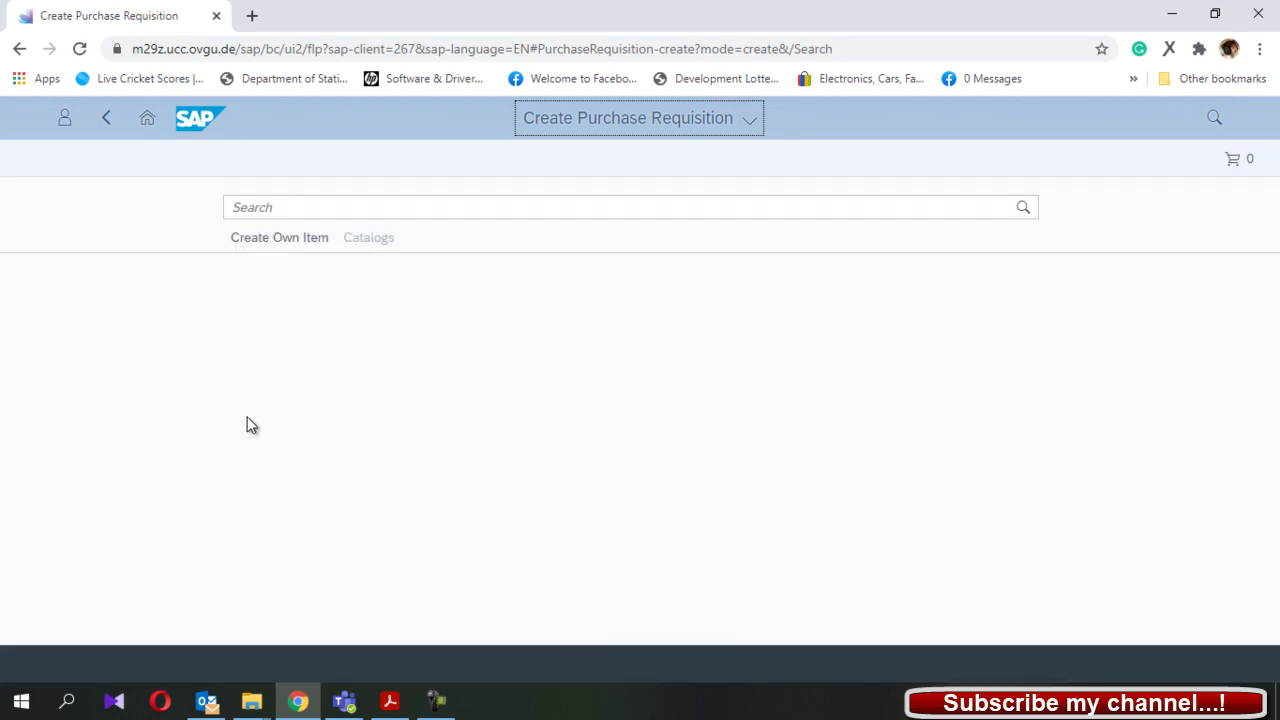
pyautogui.click(283, 240)
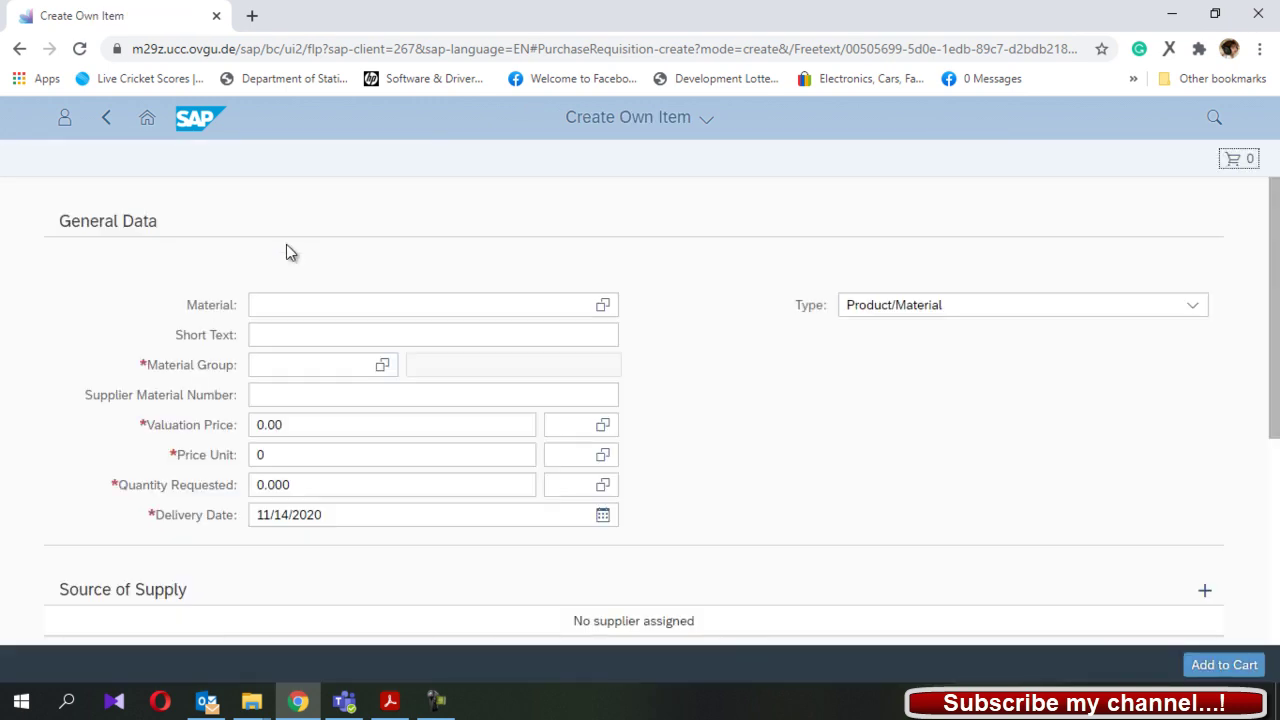
# Enter material CHLK1166 to load the Chain Lock details
pyautogui.click(282, 306)
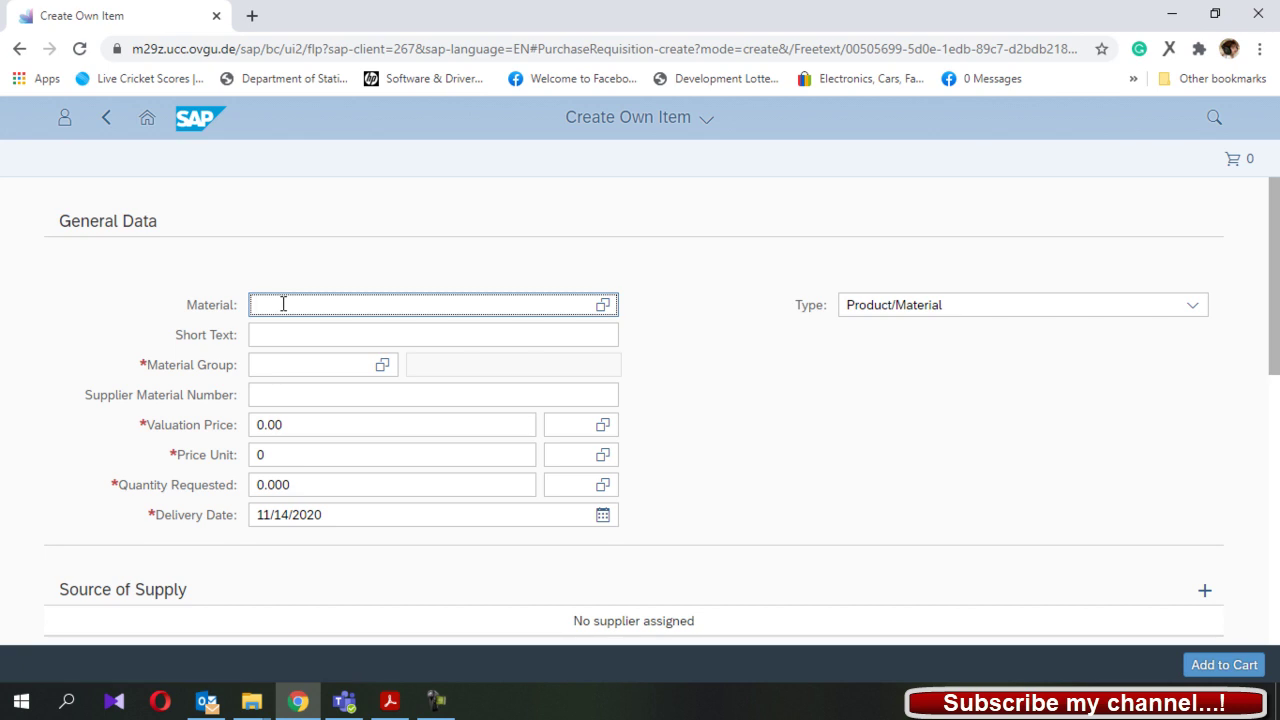
pyautogui.write('CHLK1166')
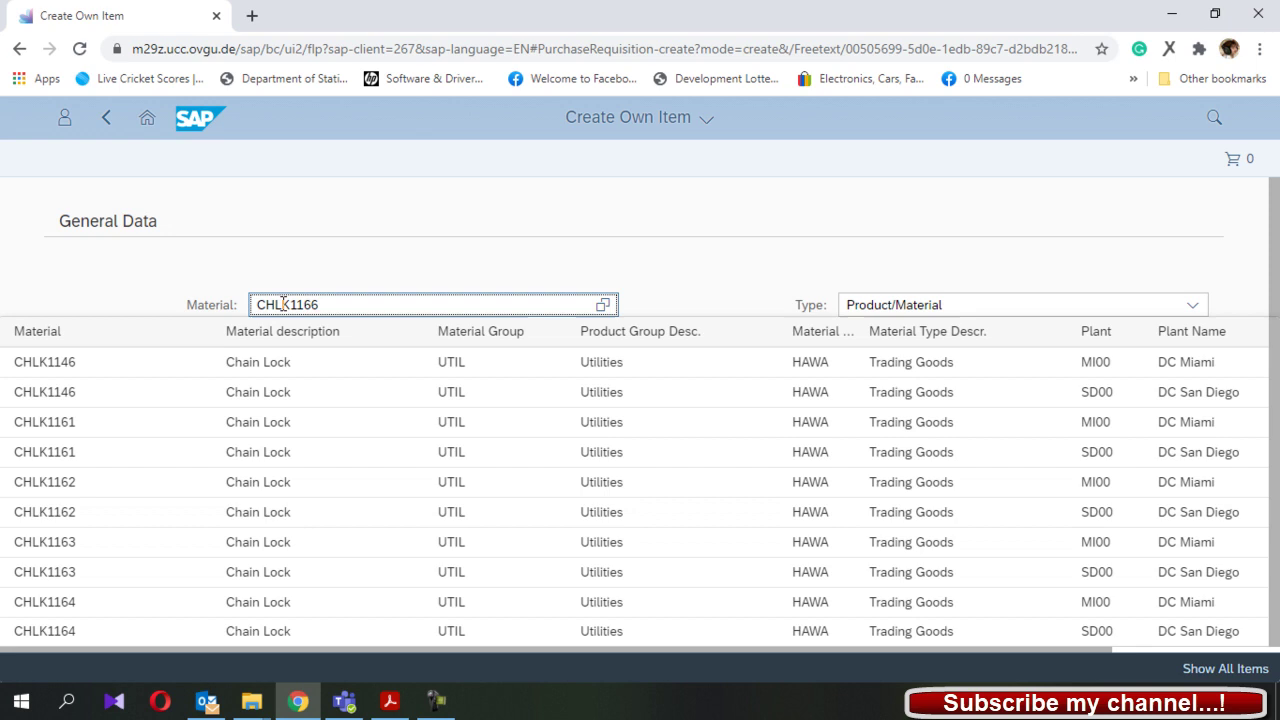
pyautogui.press('Return')
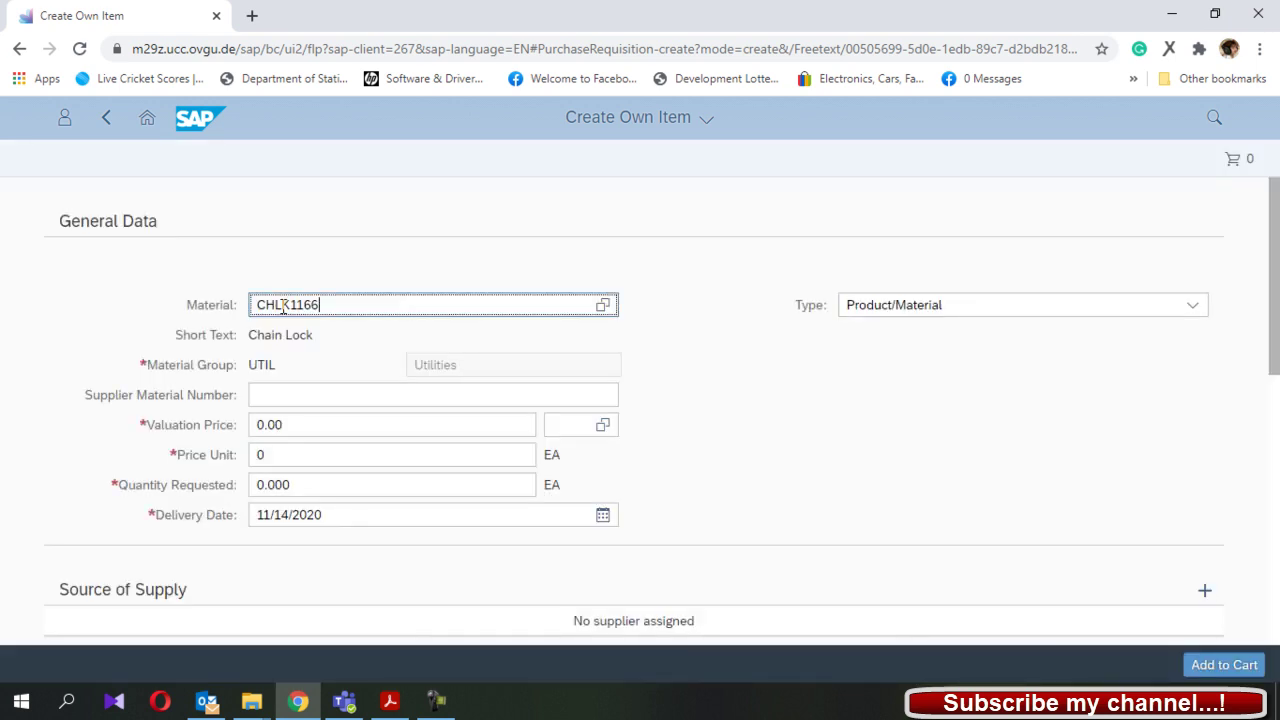
pyautogui.click(272, 394)
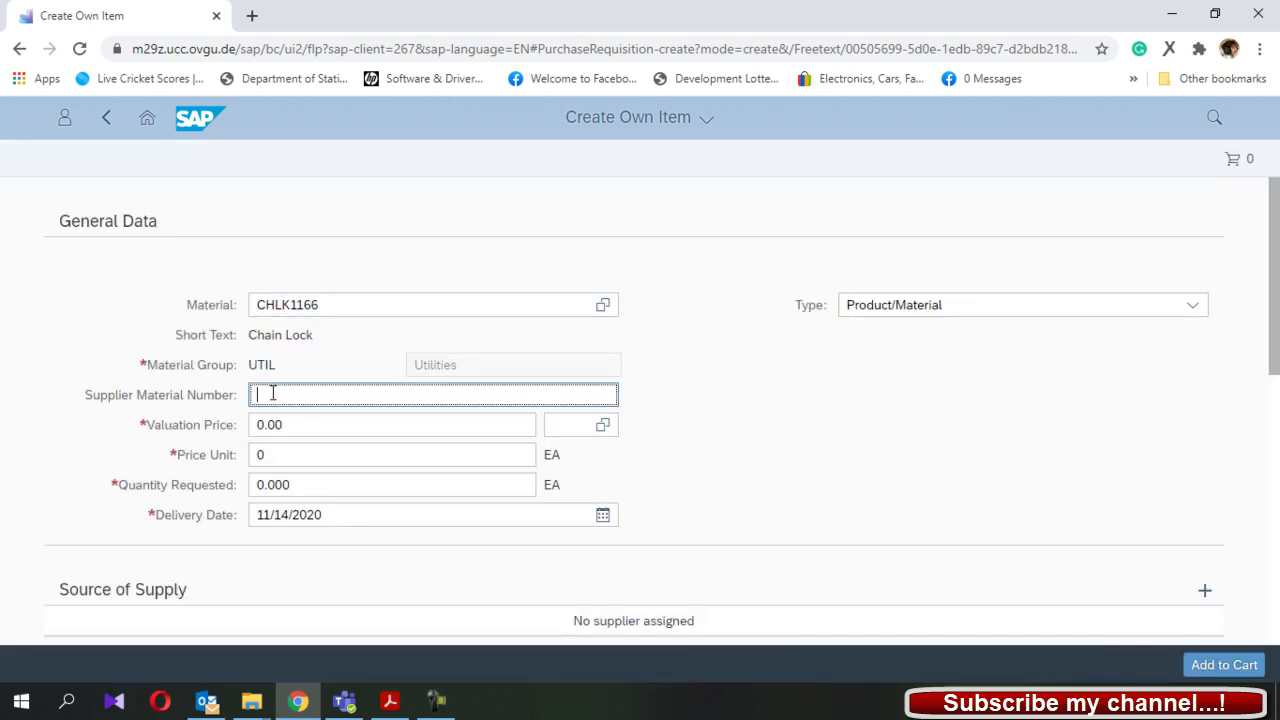
# Set valuation price 32 USD, price unit 1 and requested quantity 200000
pyautogui.click(288, 426)
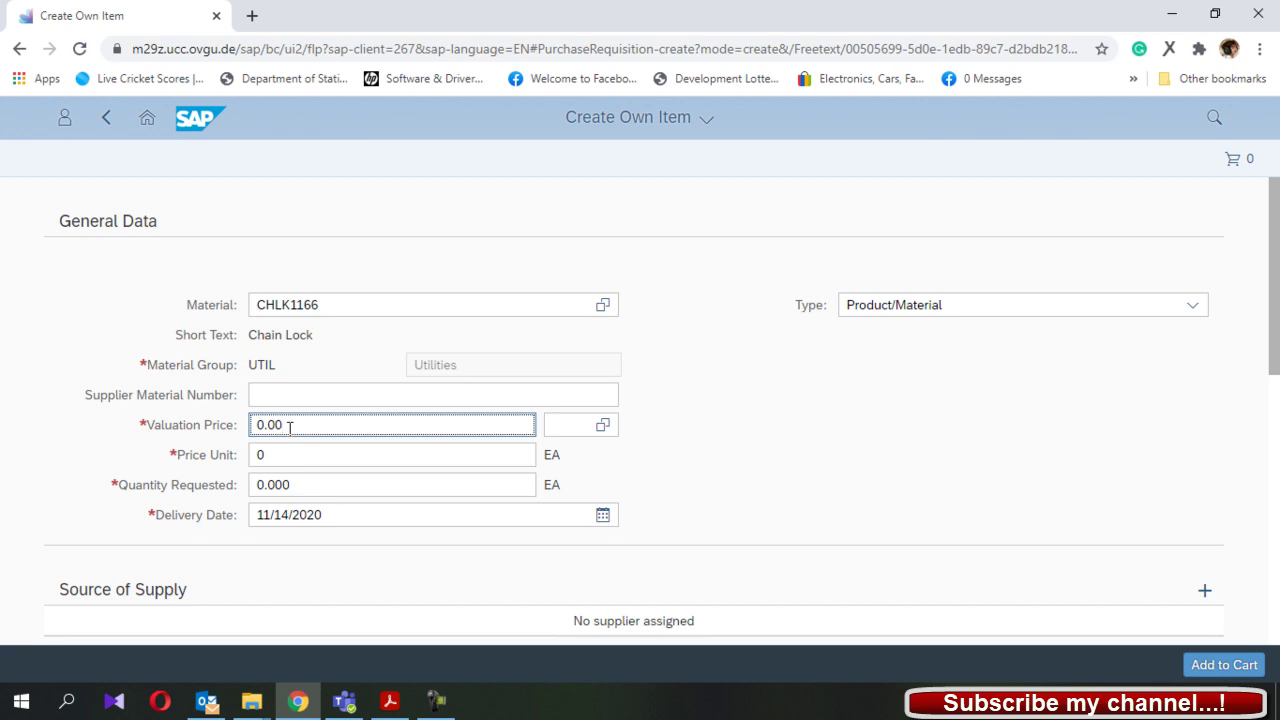
pyautogui.press('BackSpace')
pyautogui.press('BackSpace')
pyautogui.press('BackSpace')
pyautogui.press('BackSpace')
pyautogui.write('32')
pyautogui.press('Tab')
pyautogui.write('USD')
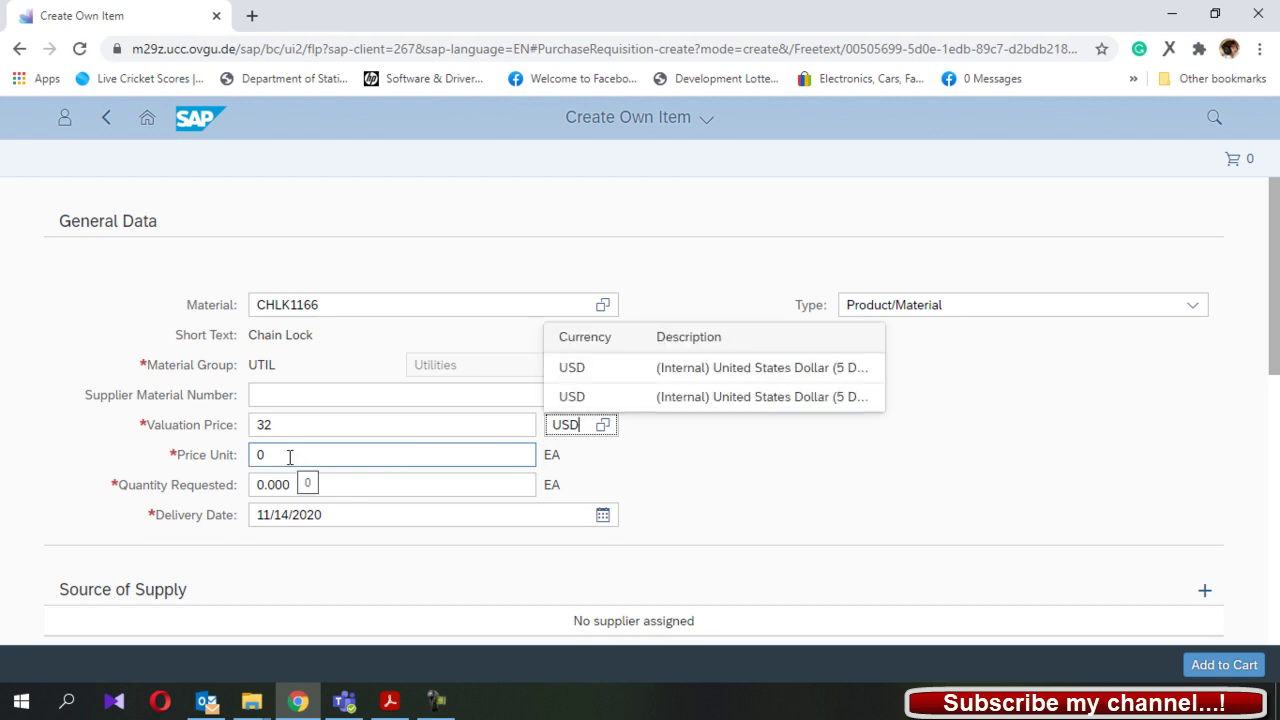
pyautogui.click(287, 455)
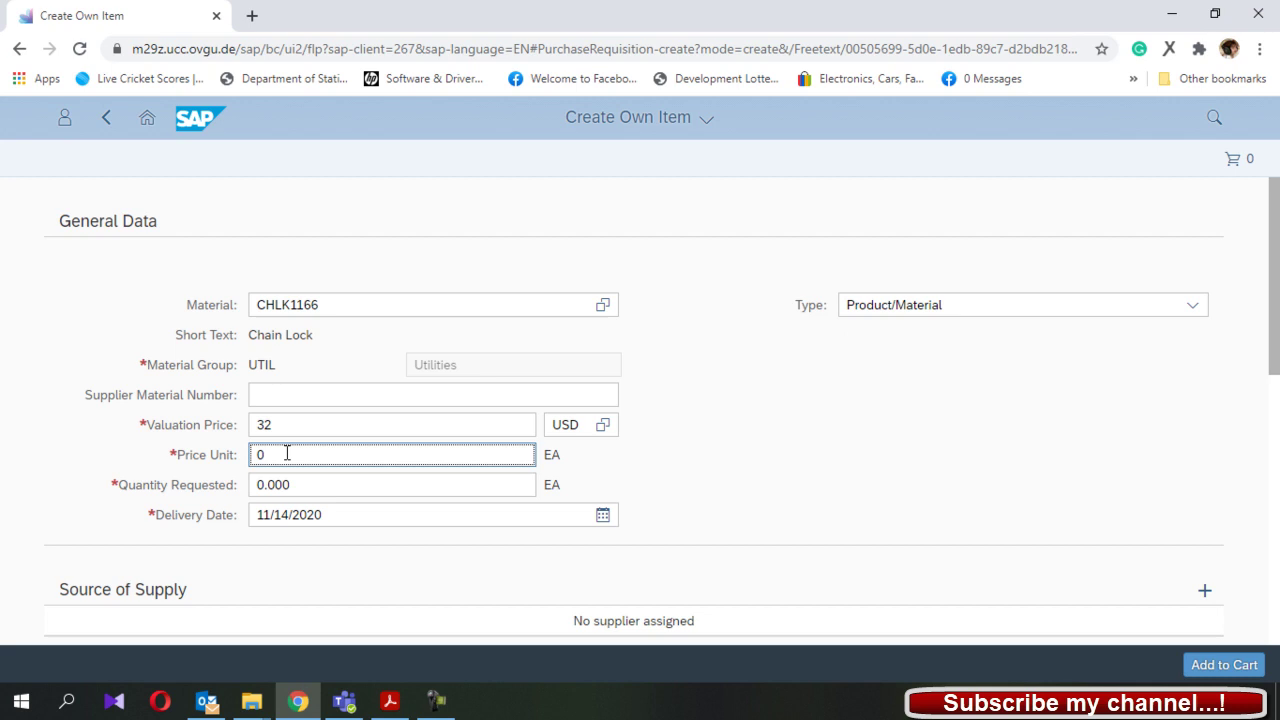
pyautogui.press('BackSpace')
pyautogui.write('1')
pyautogui.click(290, 486)
pyautogui.press('BackSpace')
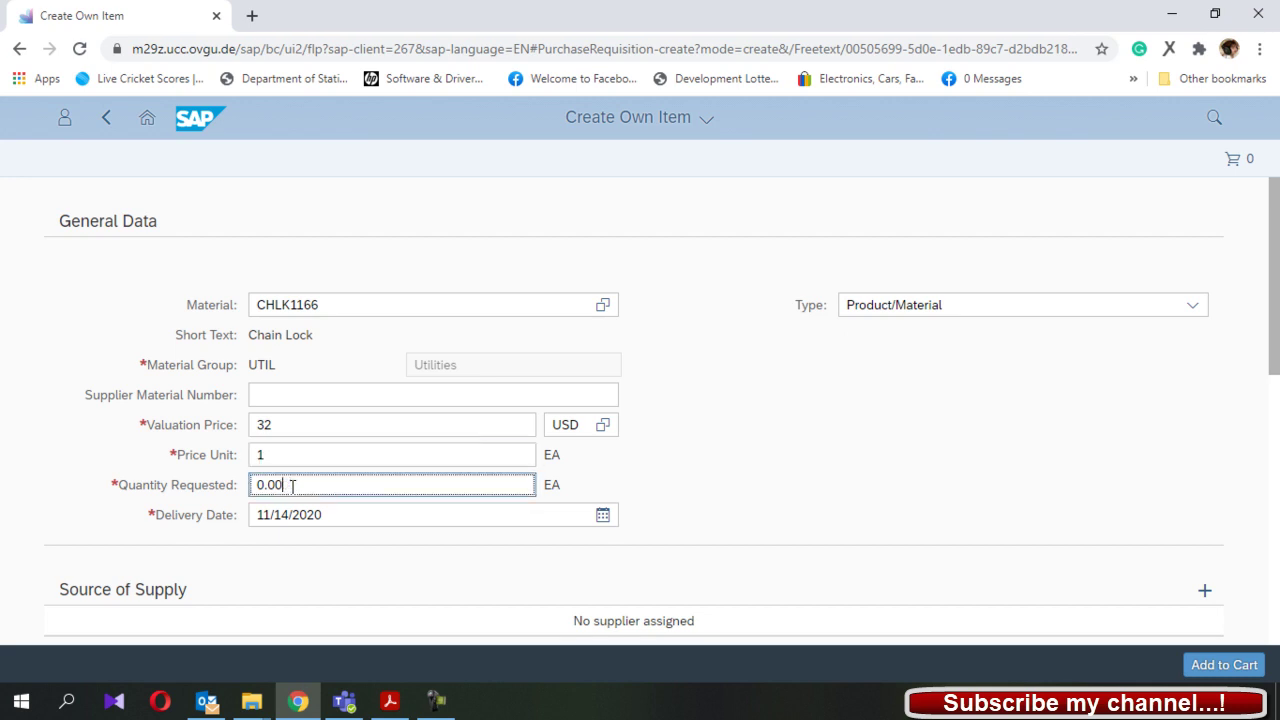
pyautogui.press('BackSpace')
pyautogui.press('BackSpace')
pyautogui.press('BackSpace')
pyautogui.press('BackSpace')
pyautogui.write('200000')
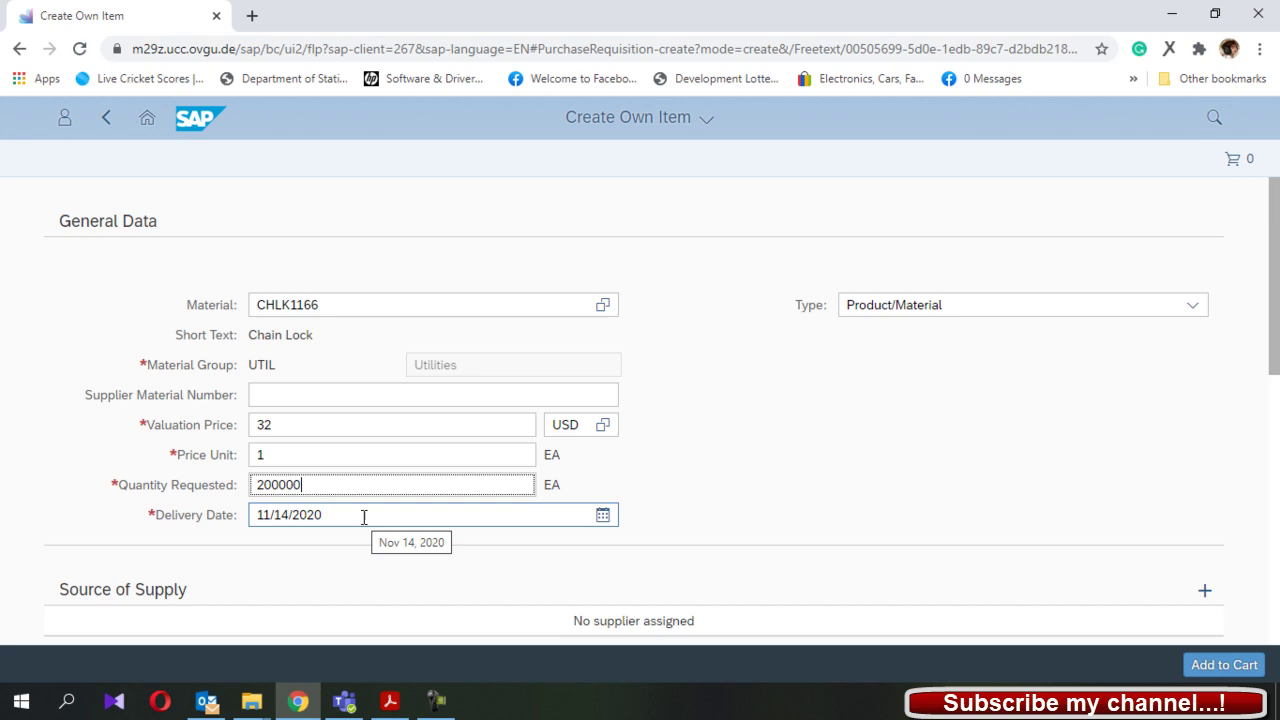
# Pick February 14, 2021 as the delivery date from the calendar
pyautogui.scroll(-1, 363, 517)
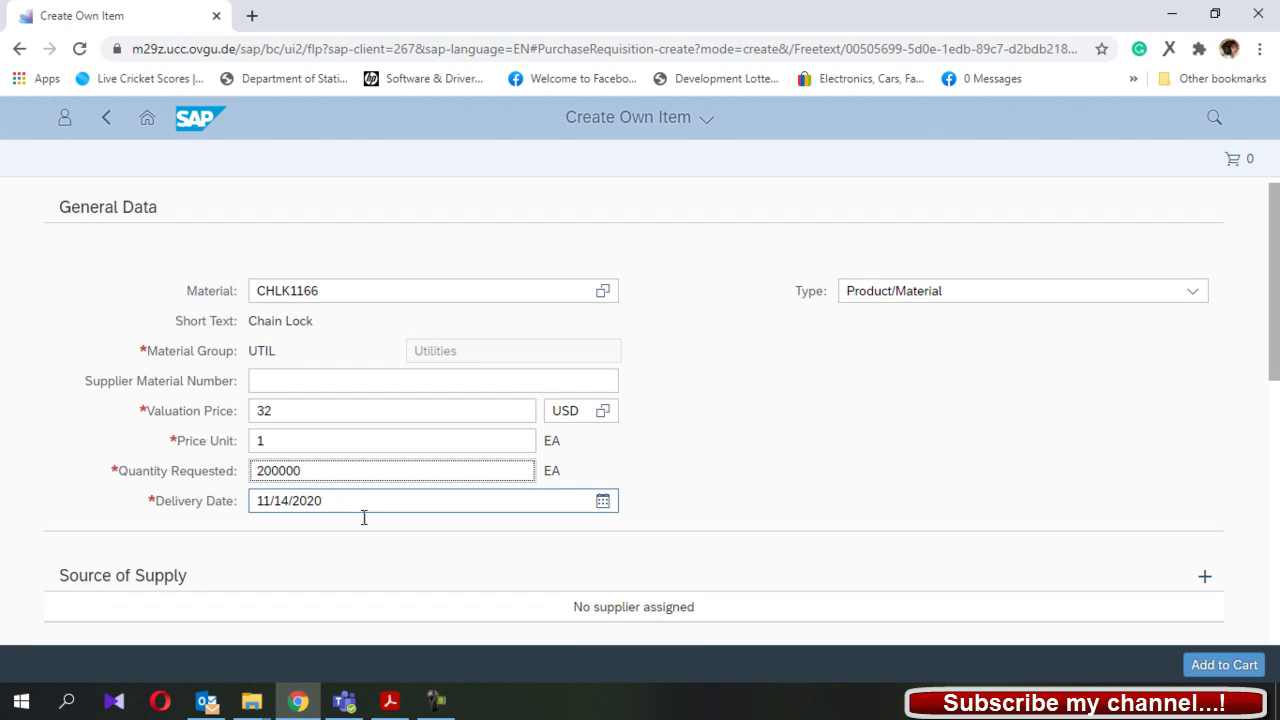
pyautogui.click(601, 488)
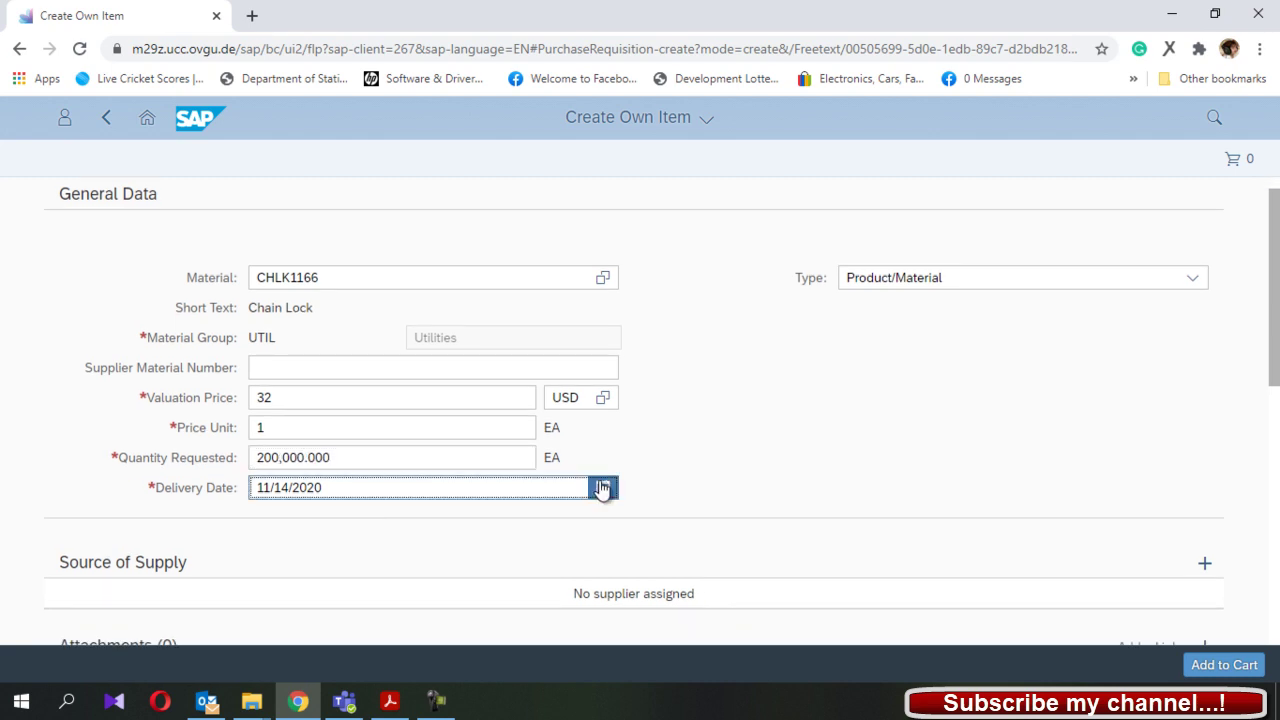
pyautogui.click(601, 488)
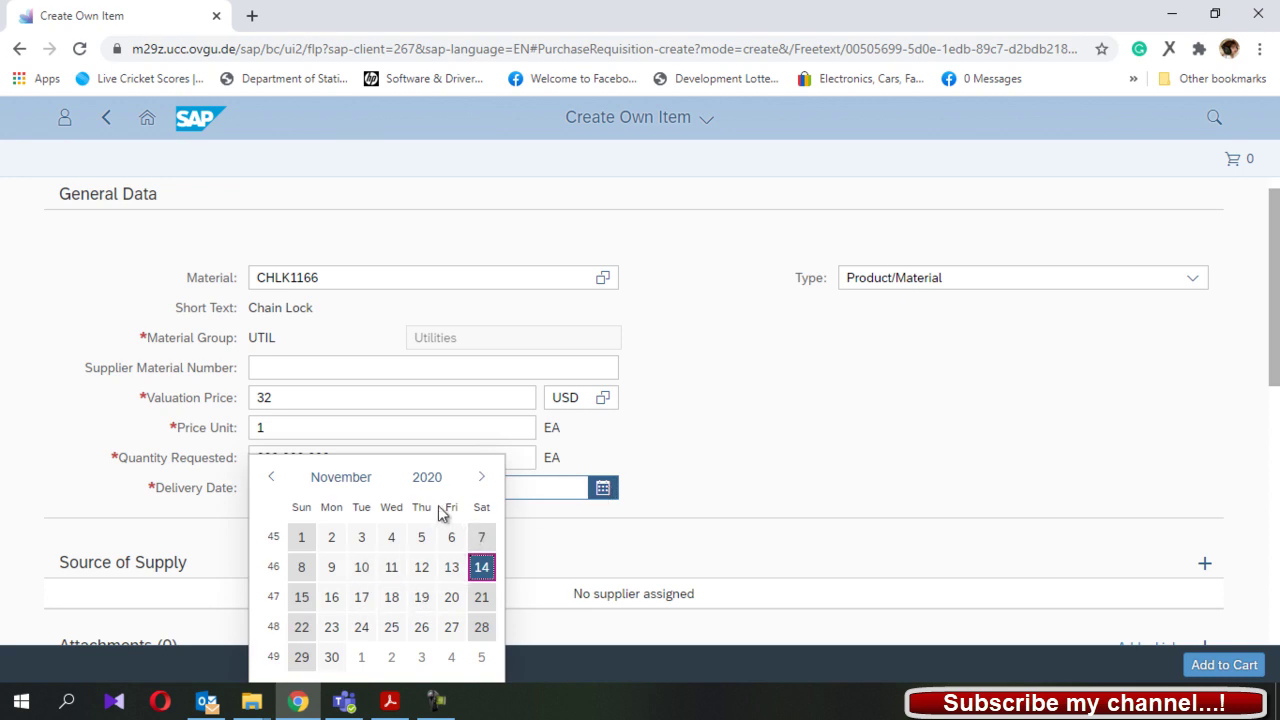
pyautogui.click(484, 477)
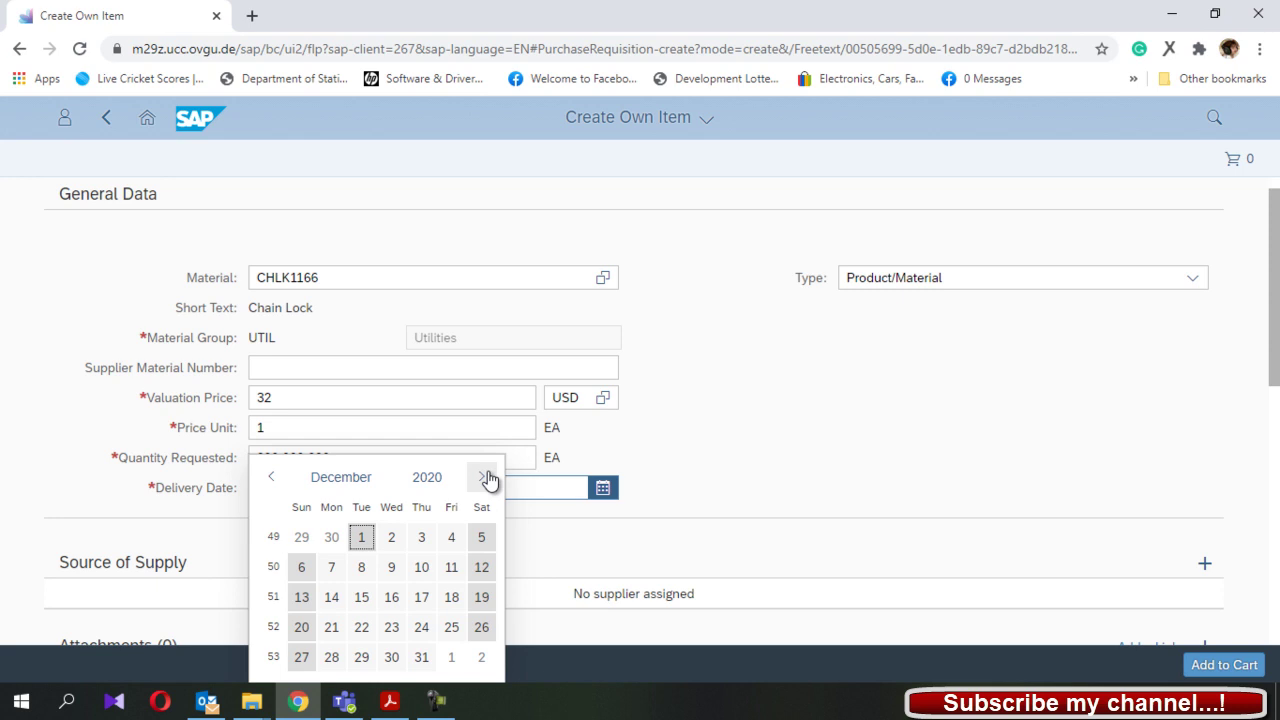
pyautogui.click(486, 478)
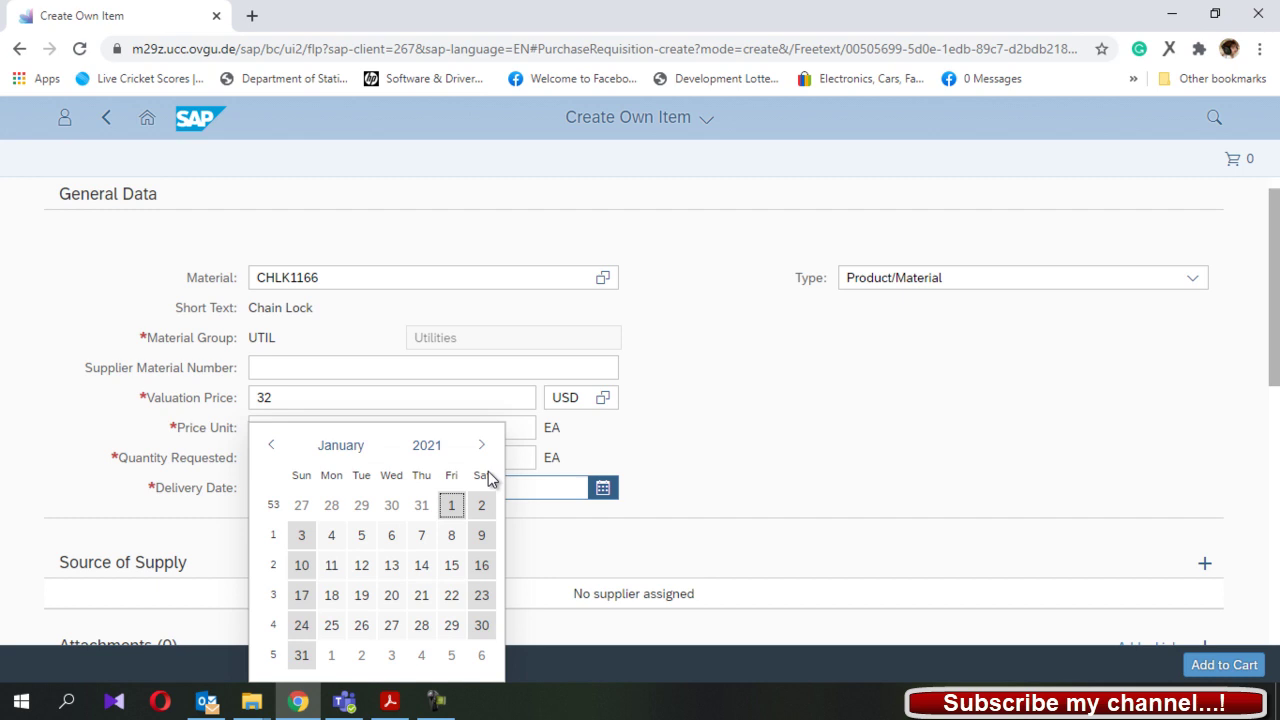
pyautogui.click(482, 446)
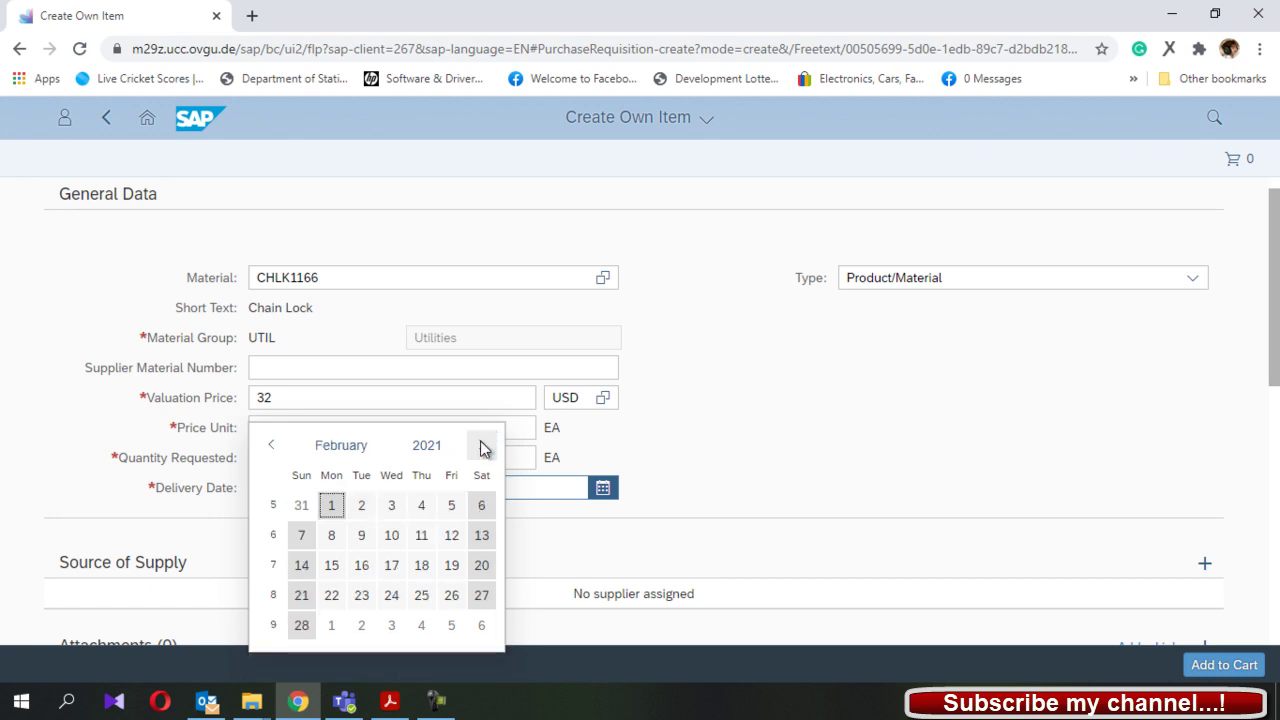
pyautogui.click(301, 567)
# Write the Global Bike quotation request note in the Item text notes
pyautogui.scroll(-6, 301, 574)
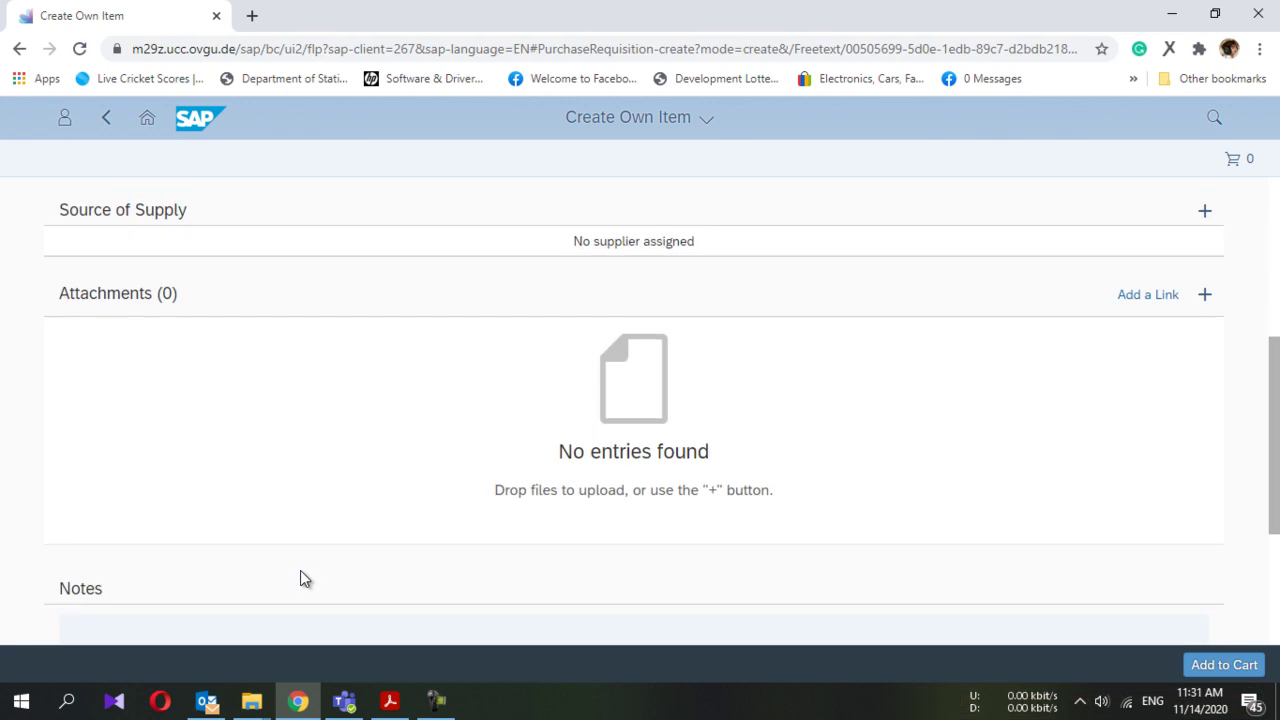
pyautogui.scroll(2, 300, 570)
pyautogui.scroll(-2, 300, 572)
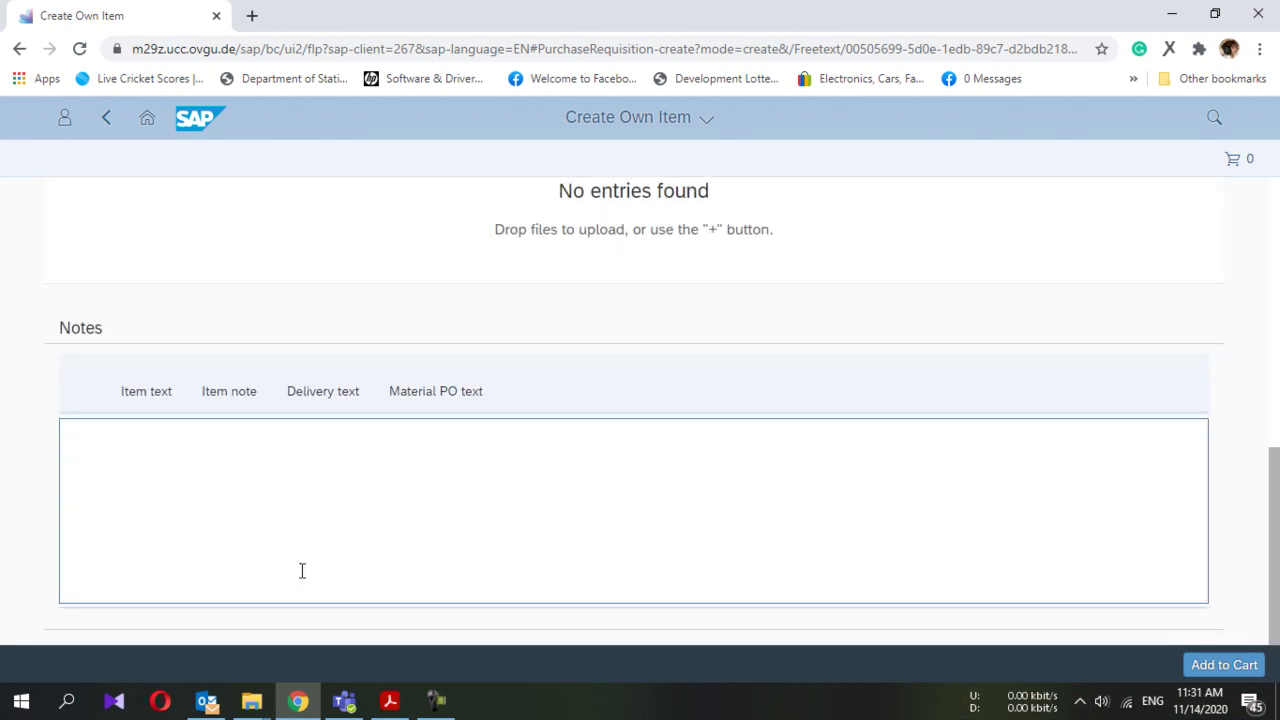
pyautogui.click(144, 410)
pyautogui.click(147, 460)
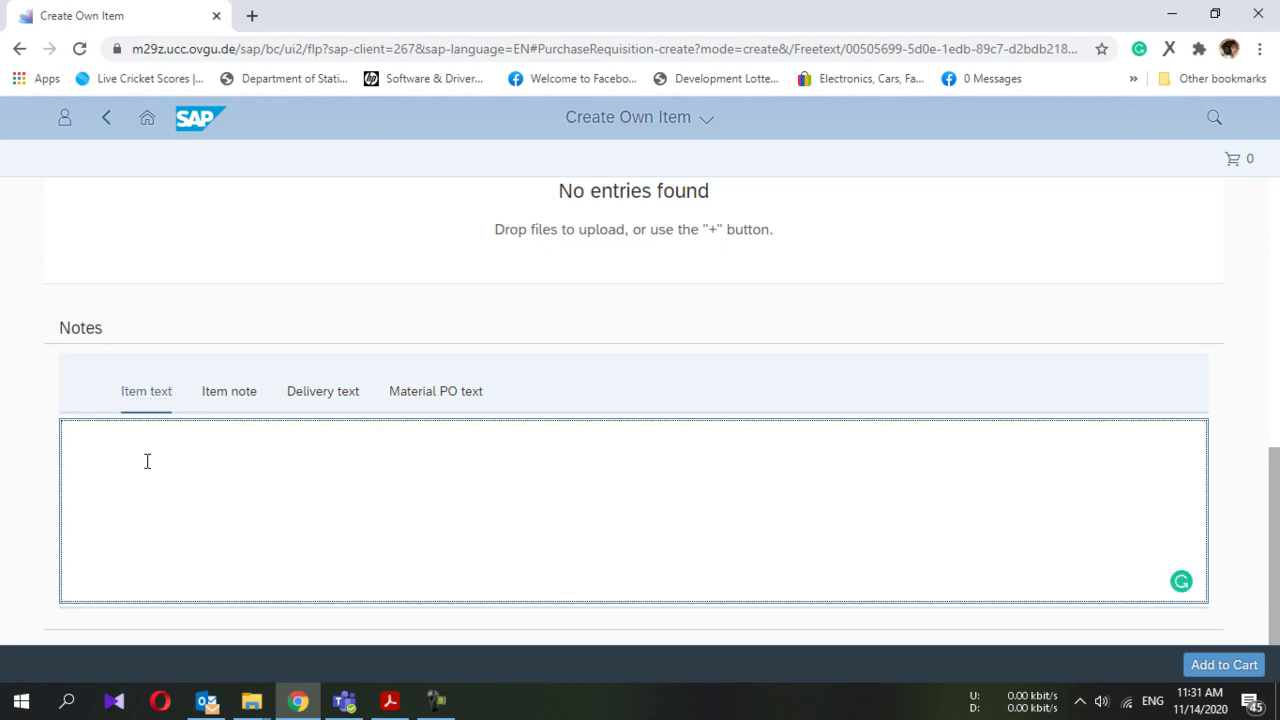
pyautogui.write('Global Bike')
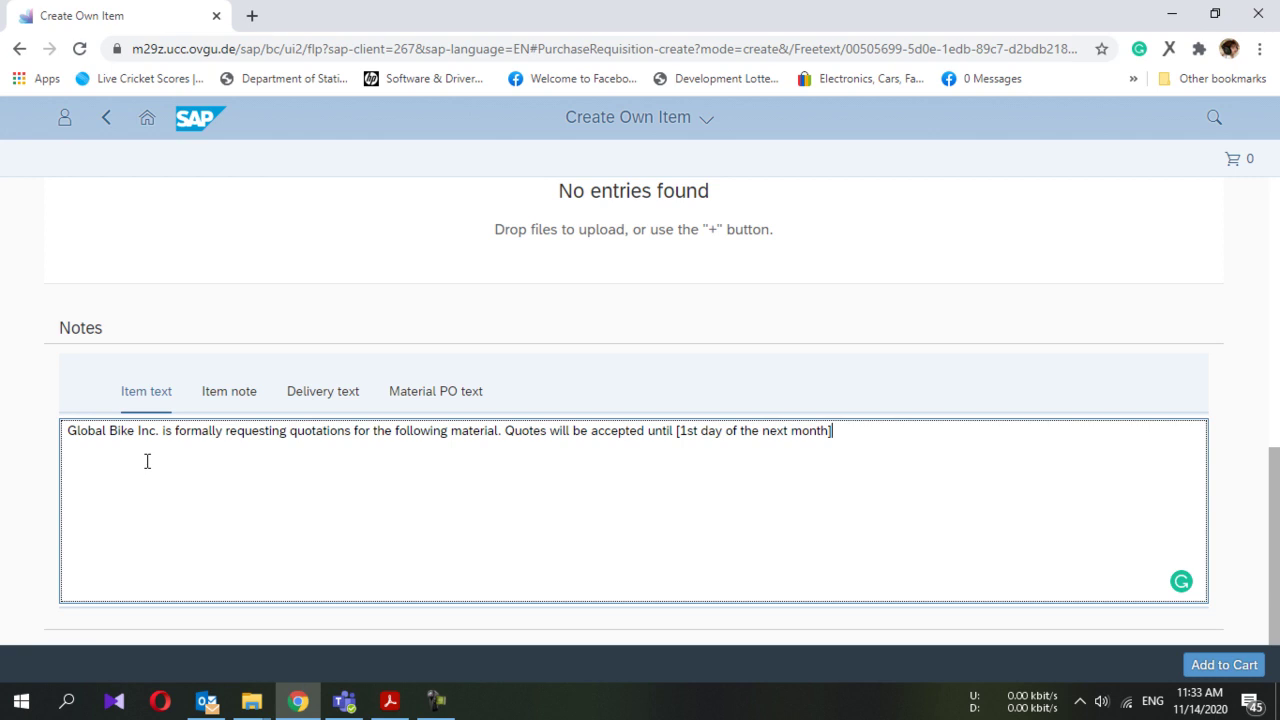
# Add the Chain Lock item to the cart and view the cart overview
pyautogui.click(1224, 666)
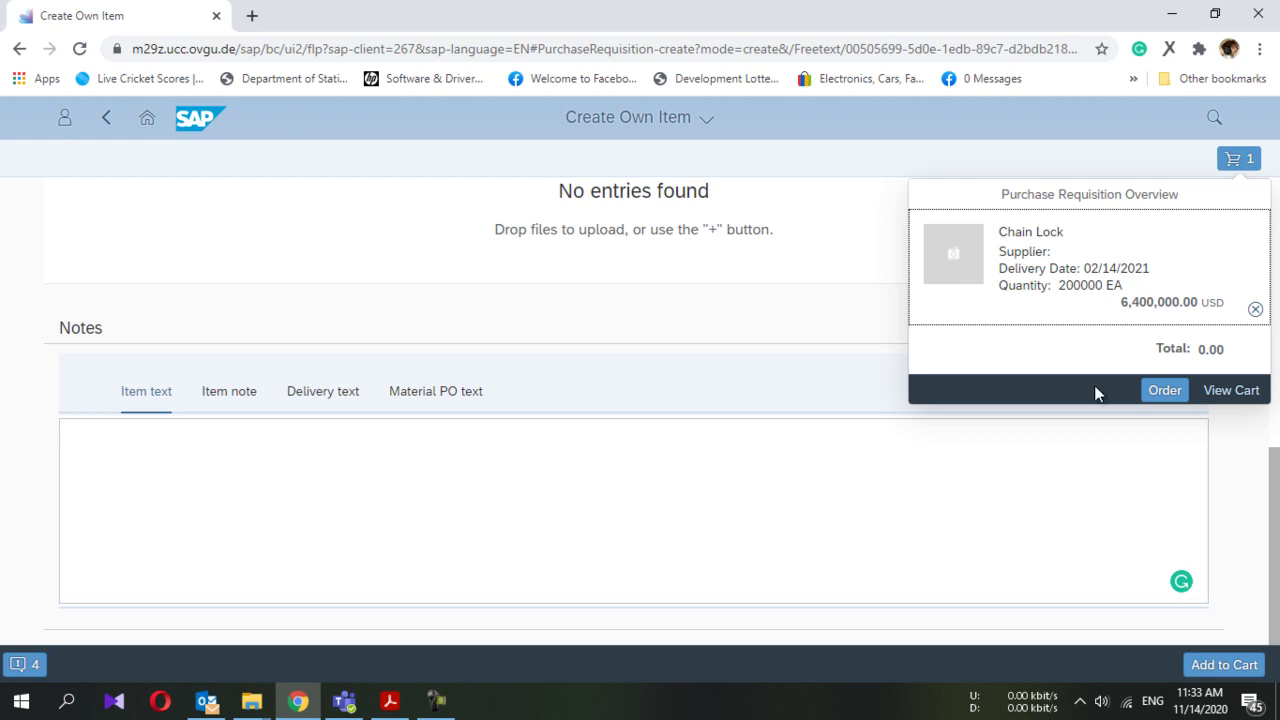
pyautogui.click(1239, 397)
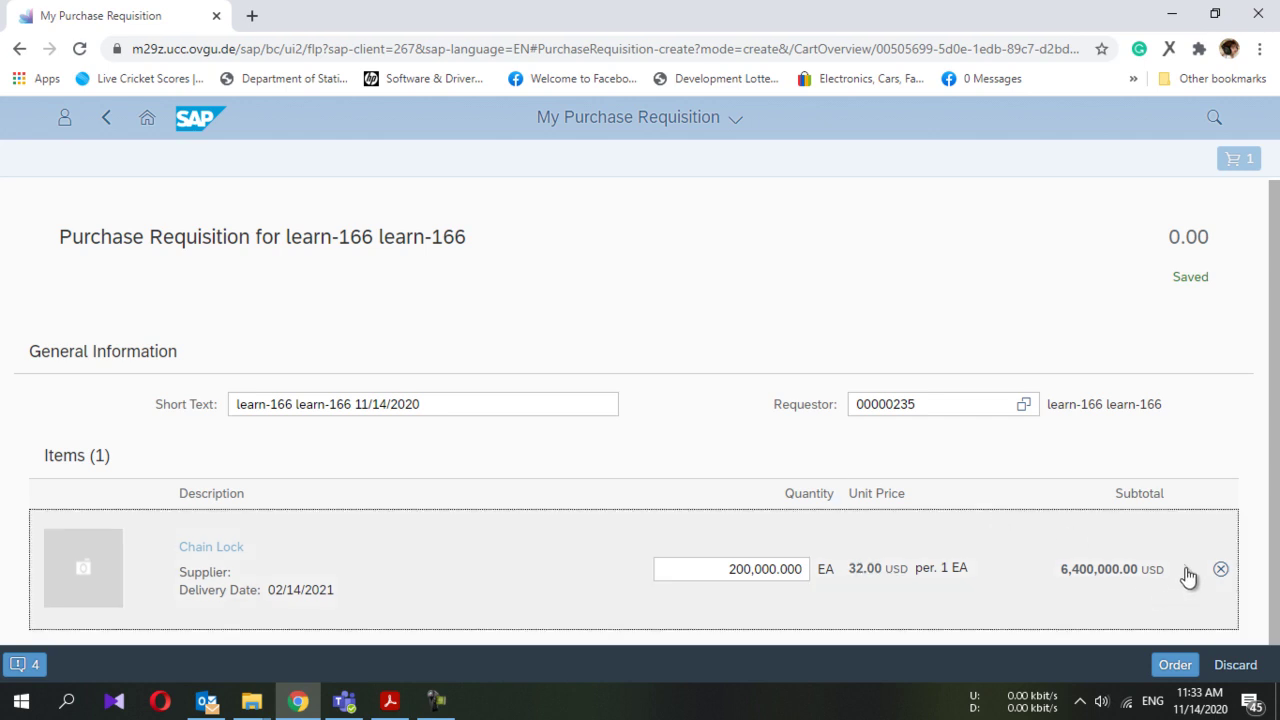
# Set the Chain Lock item's purchasing group N00 and purchasing organization US00
pyautogui.click(1187, 575)
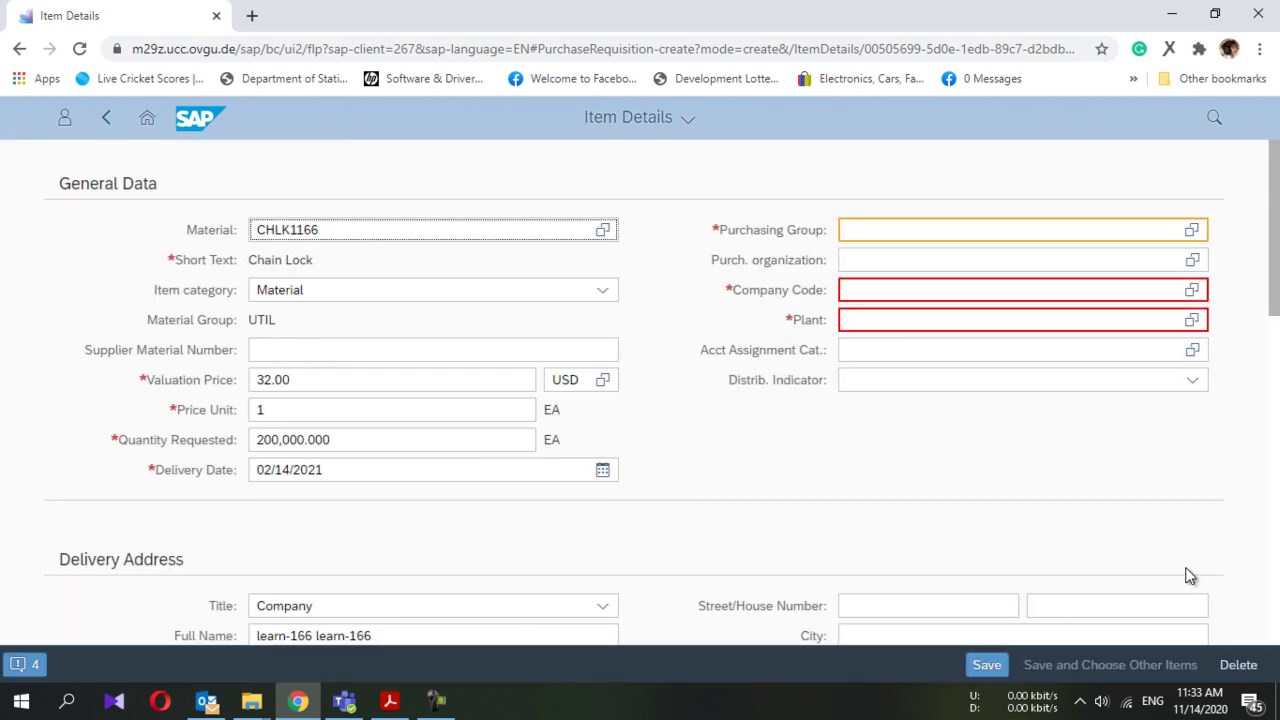
pyautogui.click(861, 232)
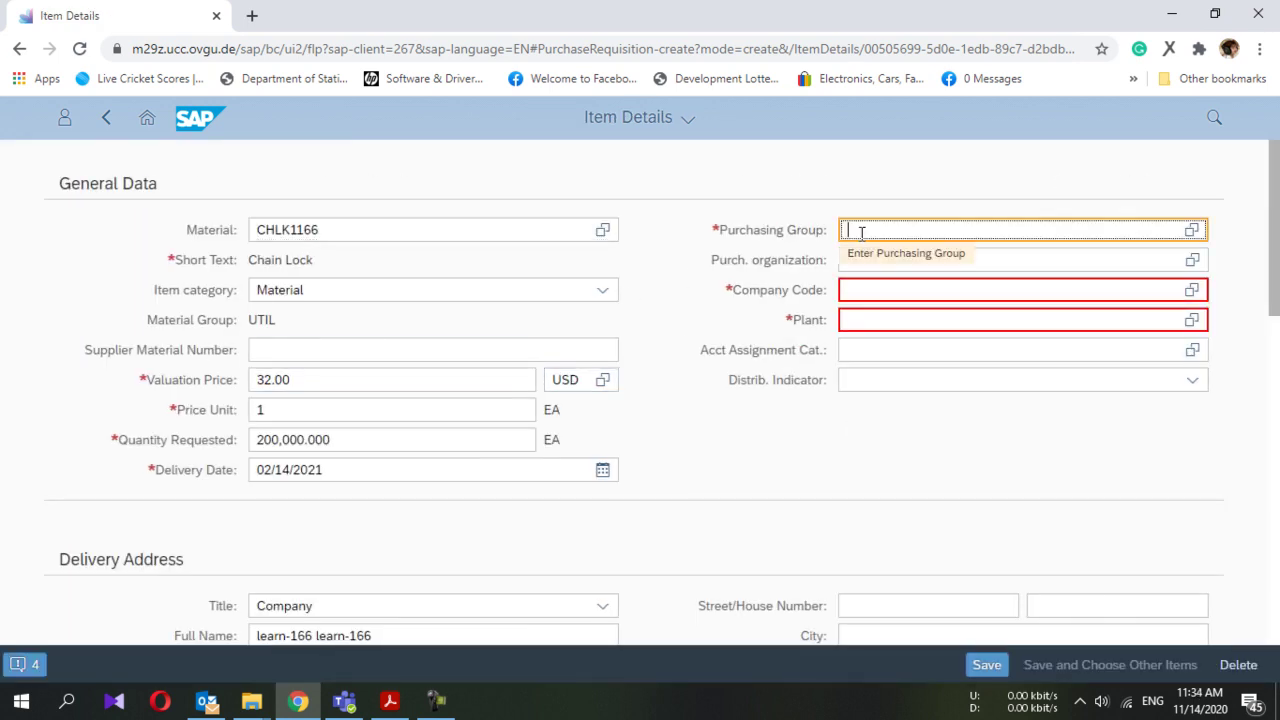
pyautogui.write('N')
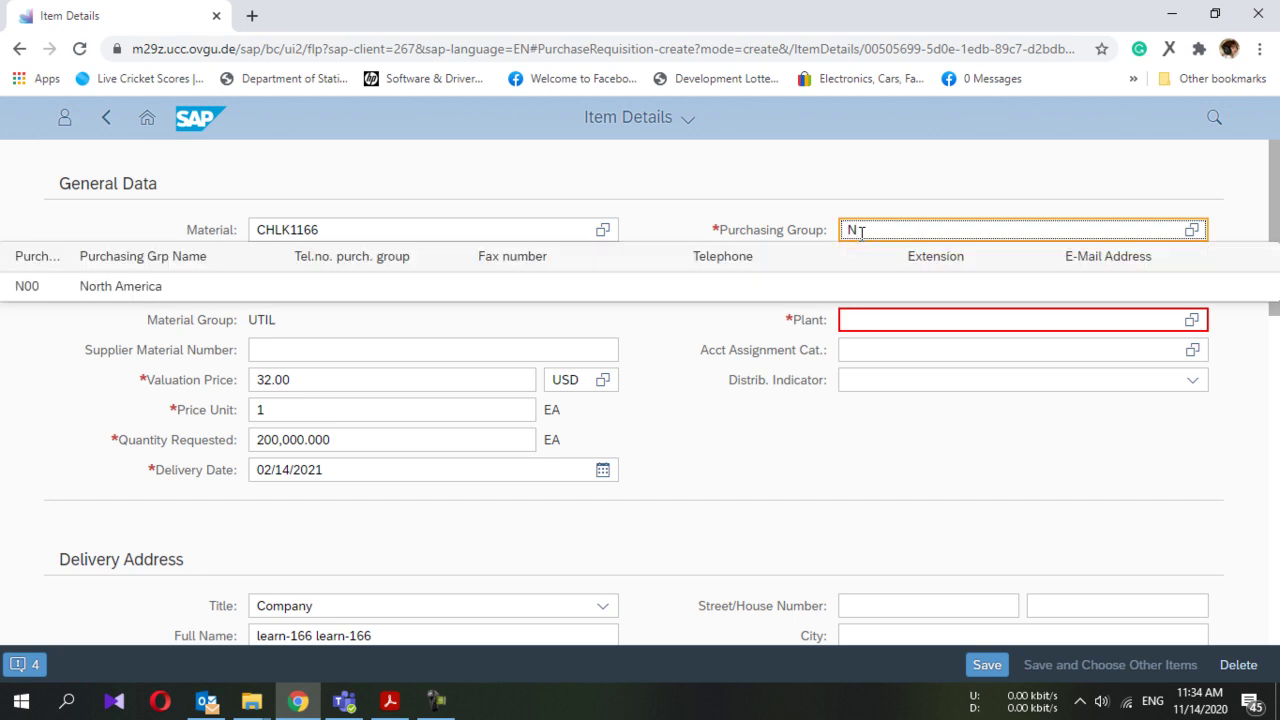
pyautogui.write('00')
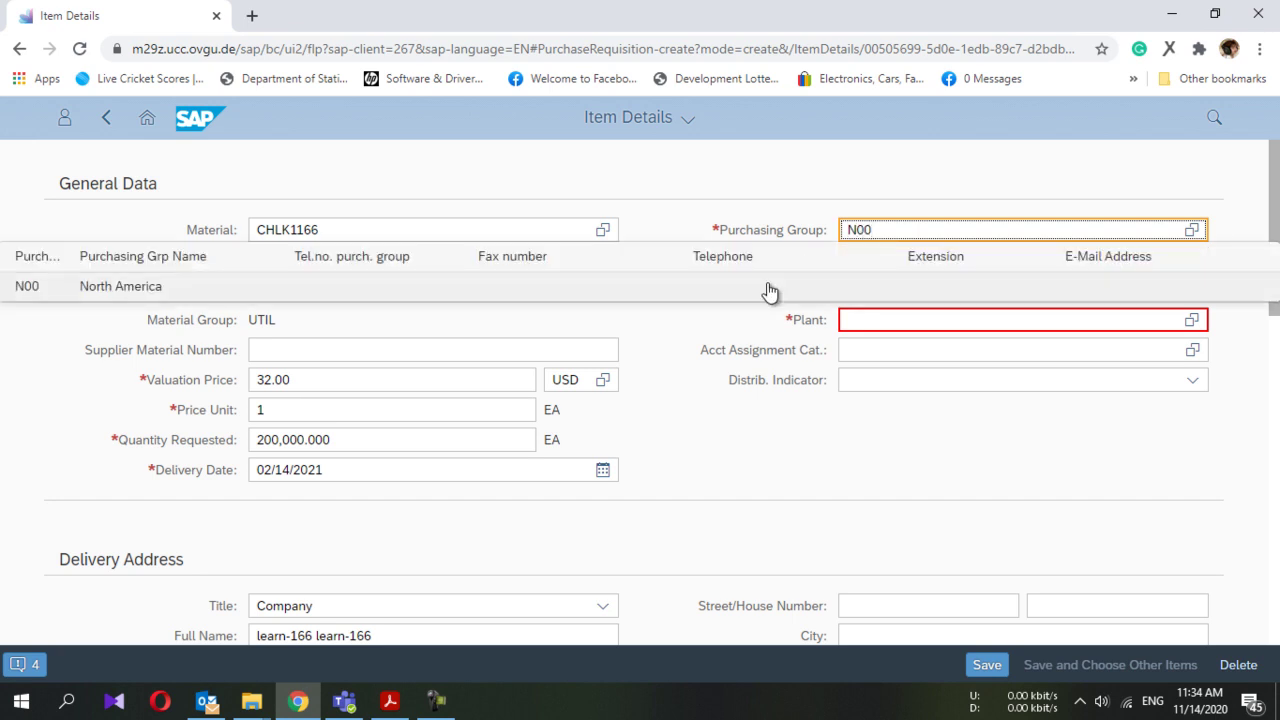
pyautogui.click(769, 291)
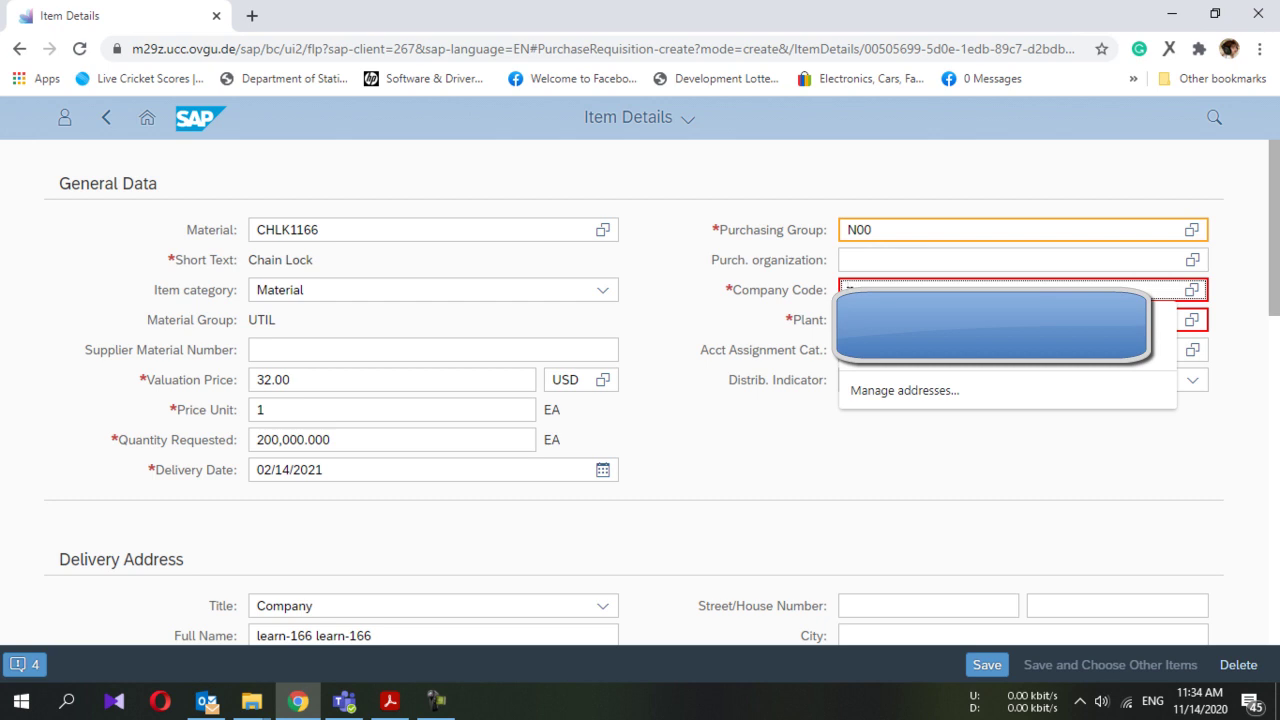
pyautogui.click(852, 259)
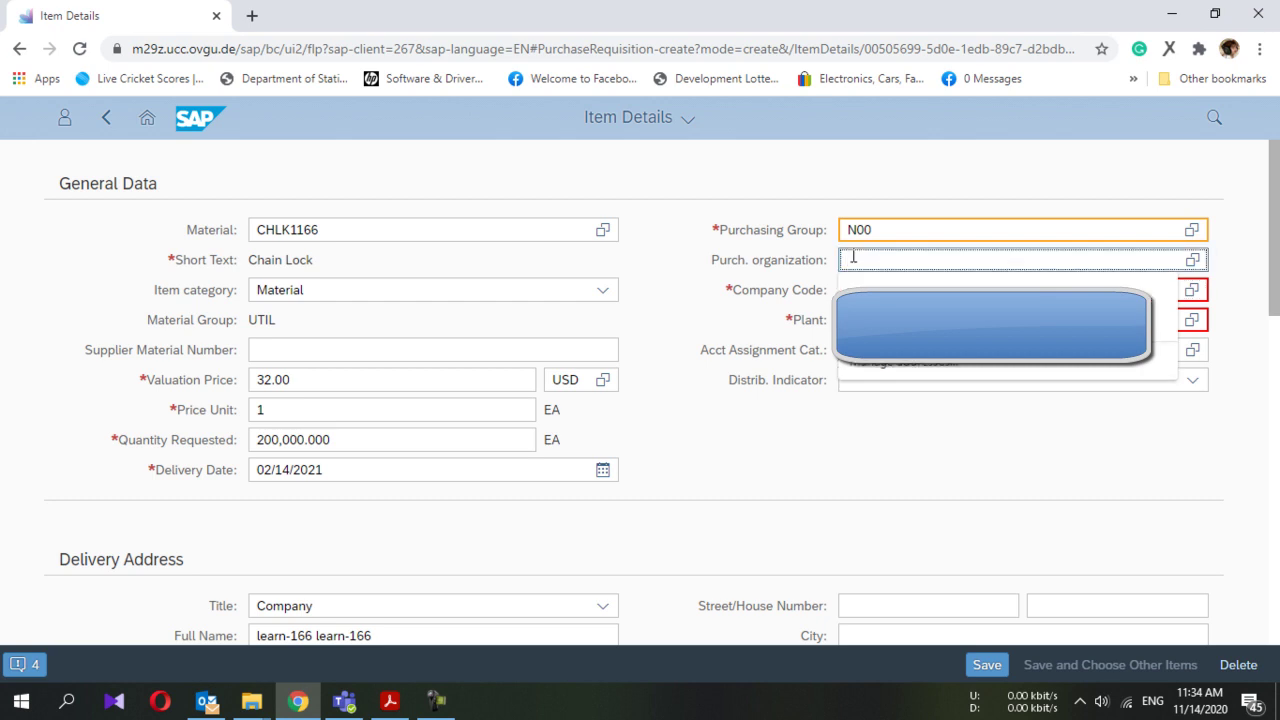
pyautogui.write('US00')
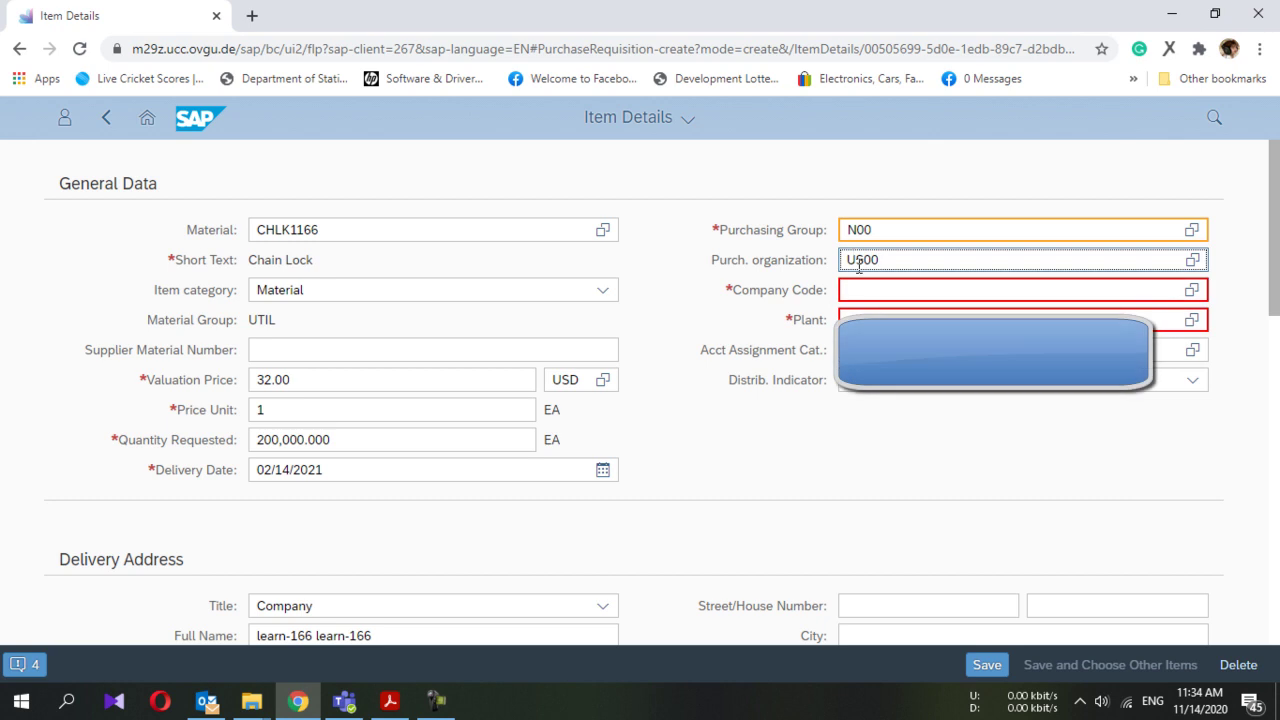
# Set company code US00 and plant MI00, then save the item
pyautogui.click(860, 290)
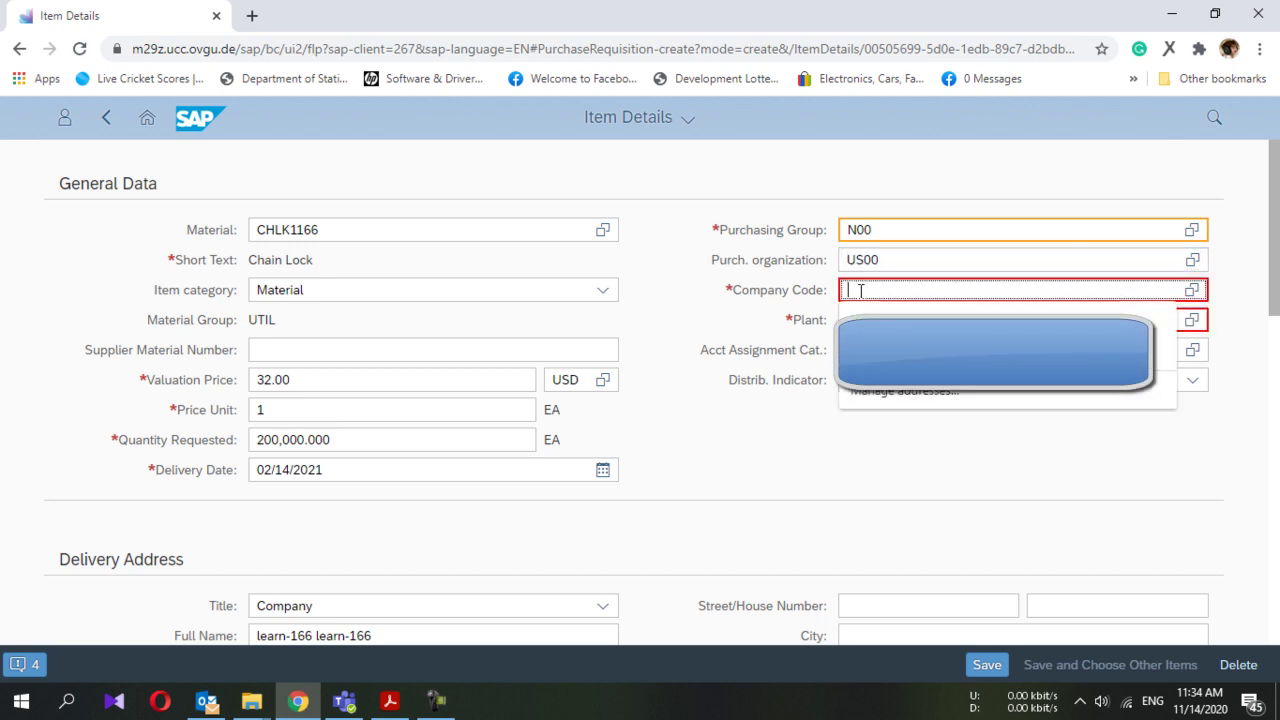
pyautogui.write('US00')
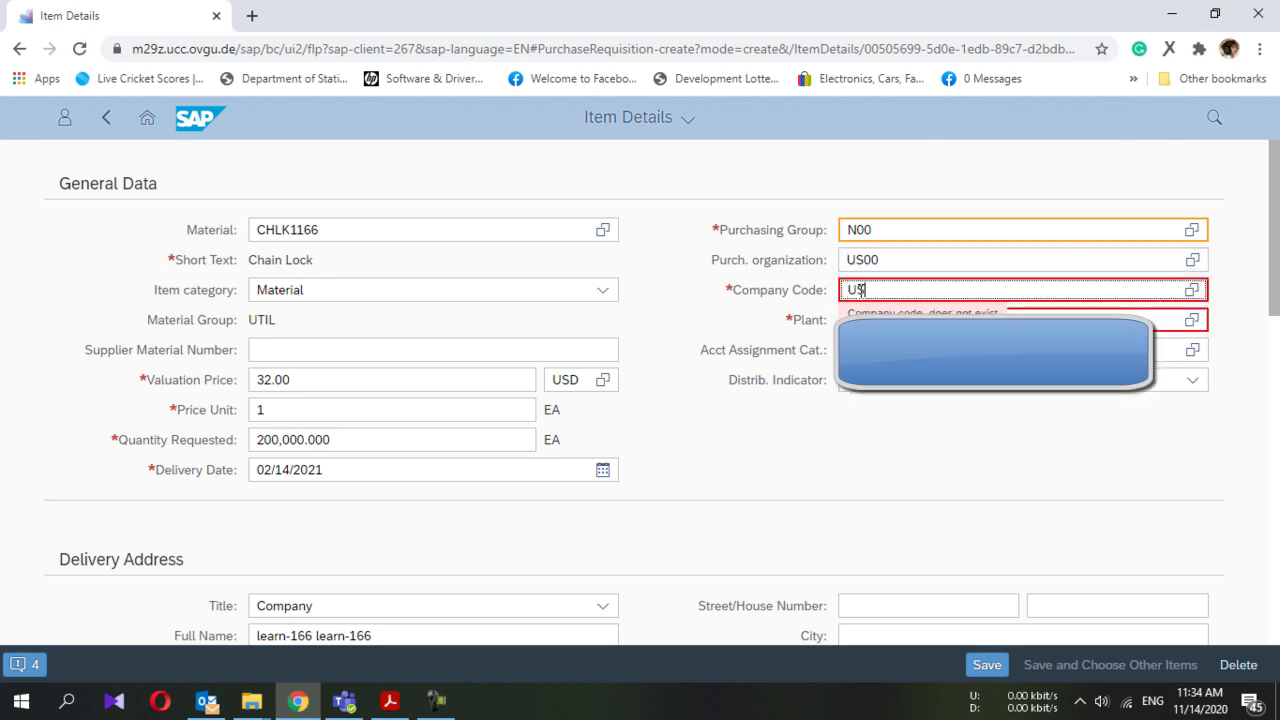
pyautogui.click(886, 344)
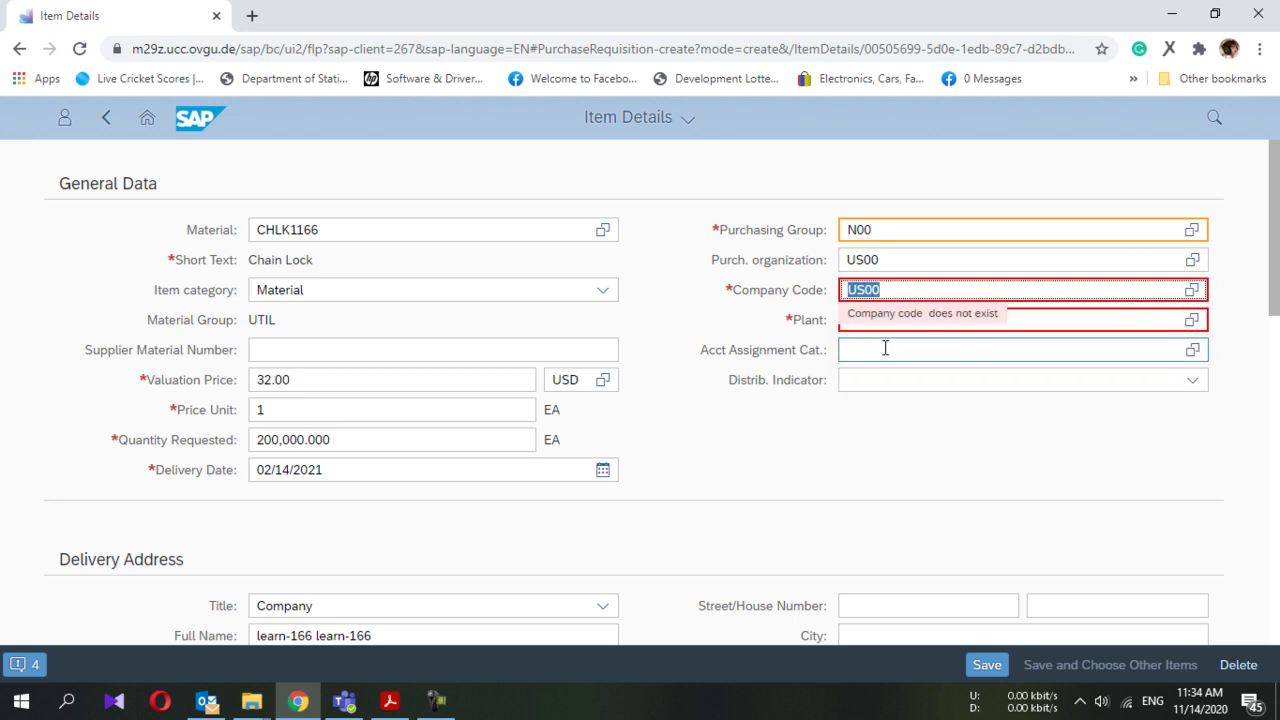
pyautogui.click(1040, 328)
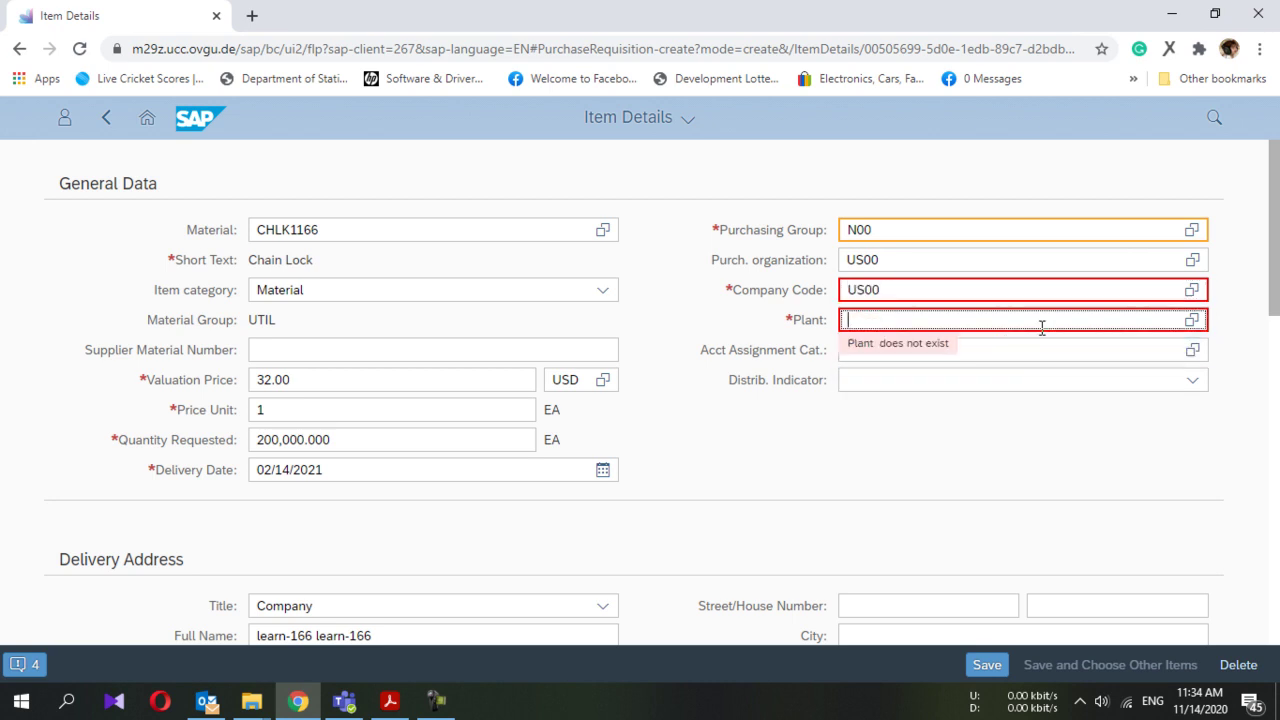
pyautogui.write('MI00')
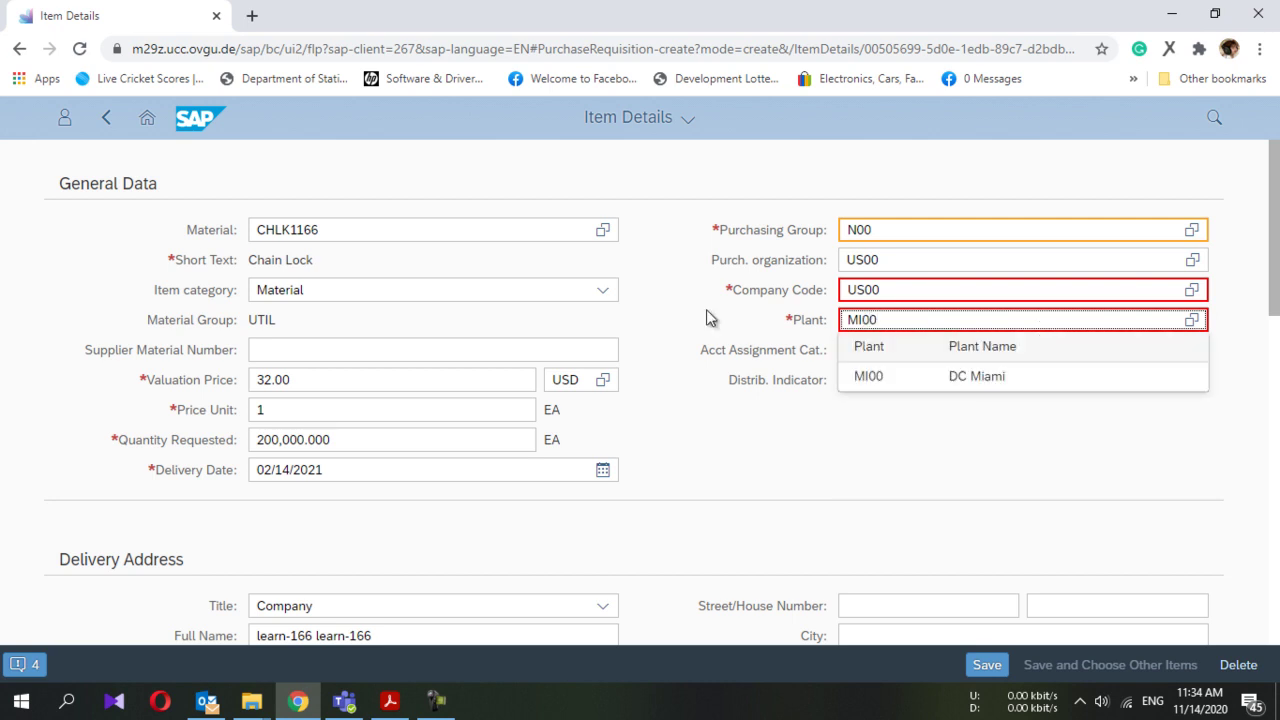
pyautogui.click(535, 349)
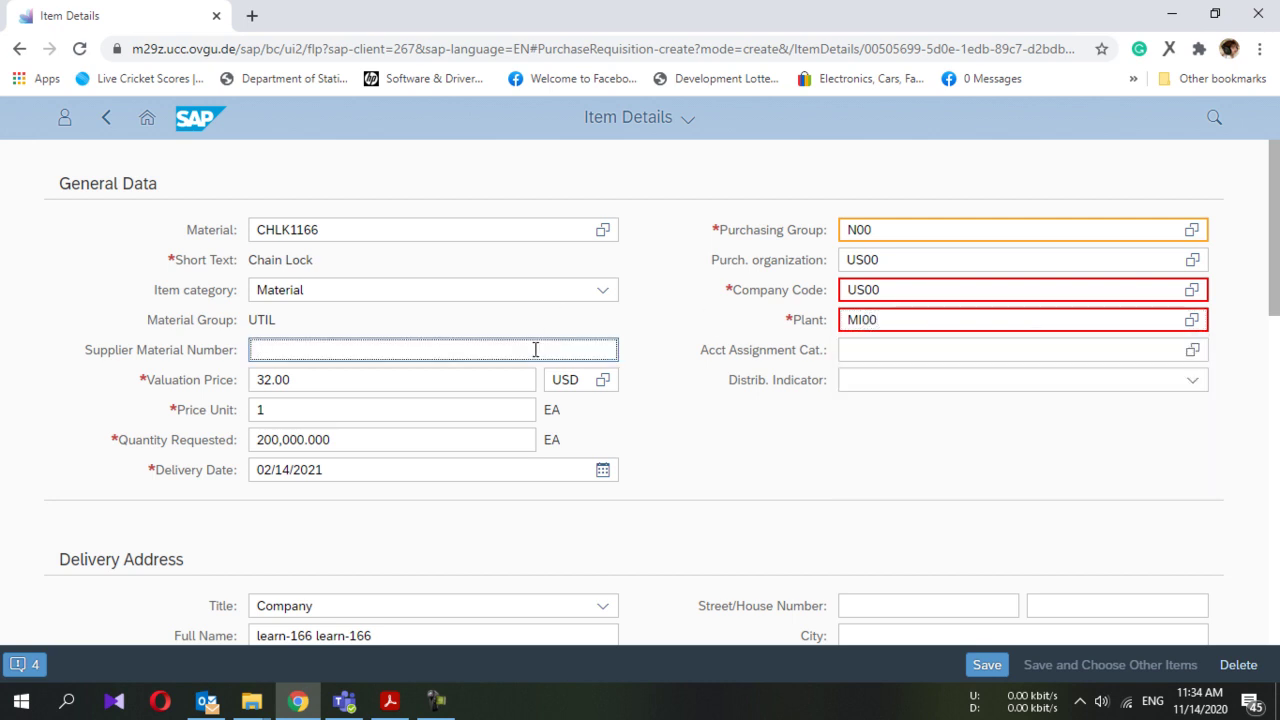
pyautogui.click(986, 666)
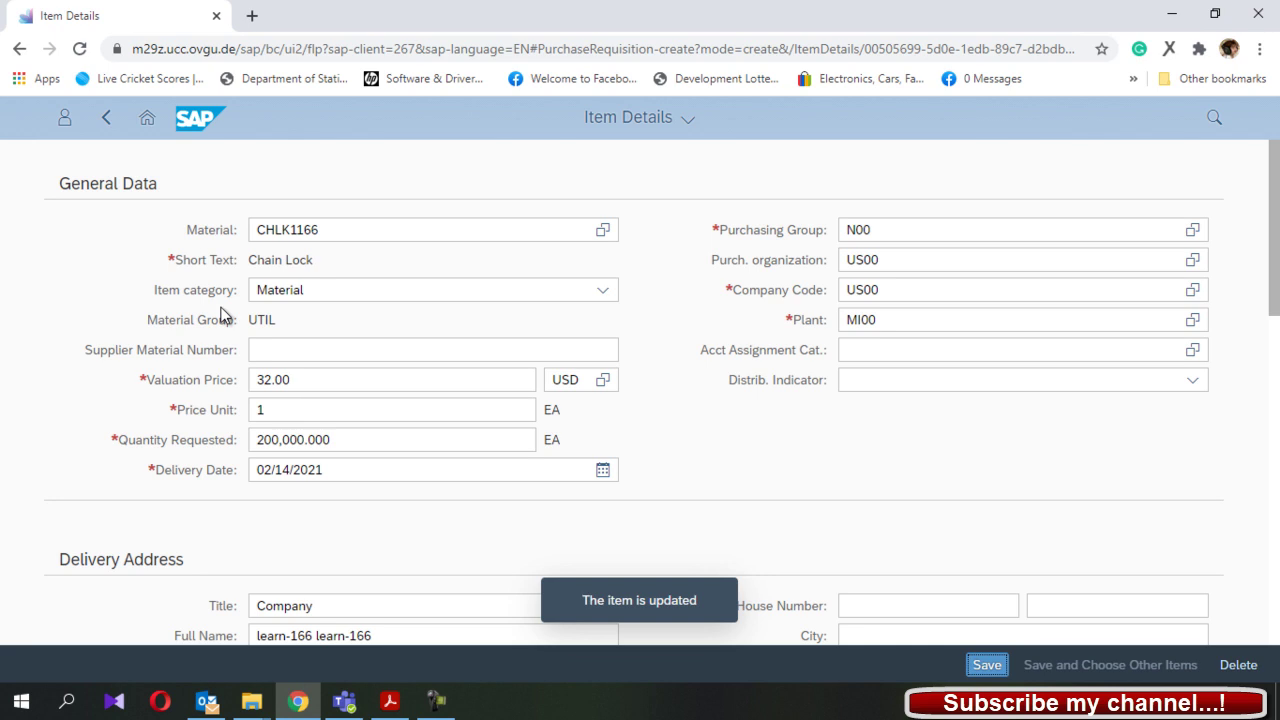
# Go back to the requisition overview and place the order
pyautogui.click(108, 124)
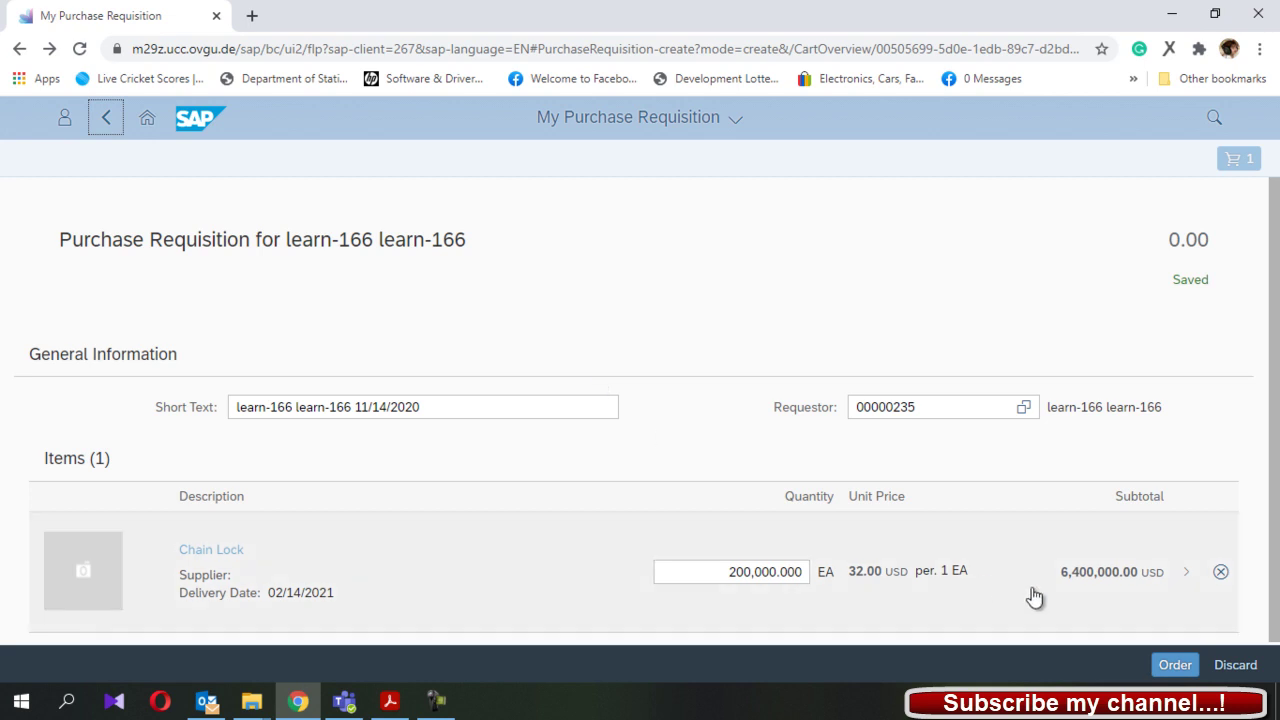
pyautogui.click(1174, 668)
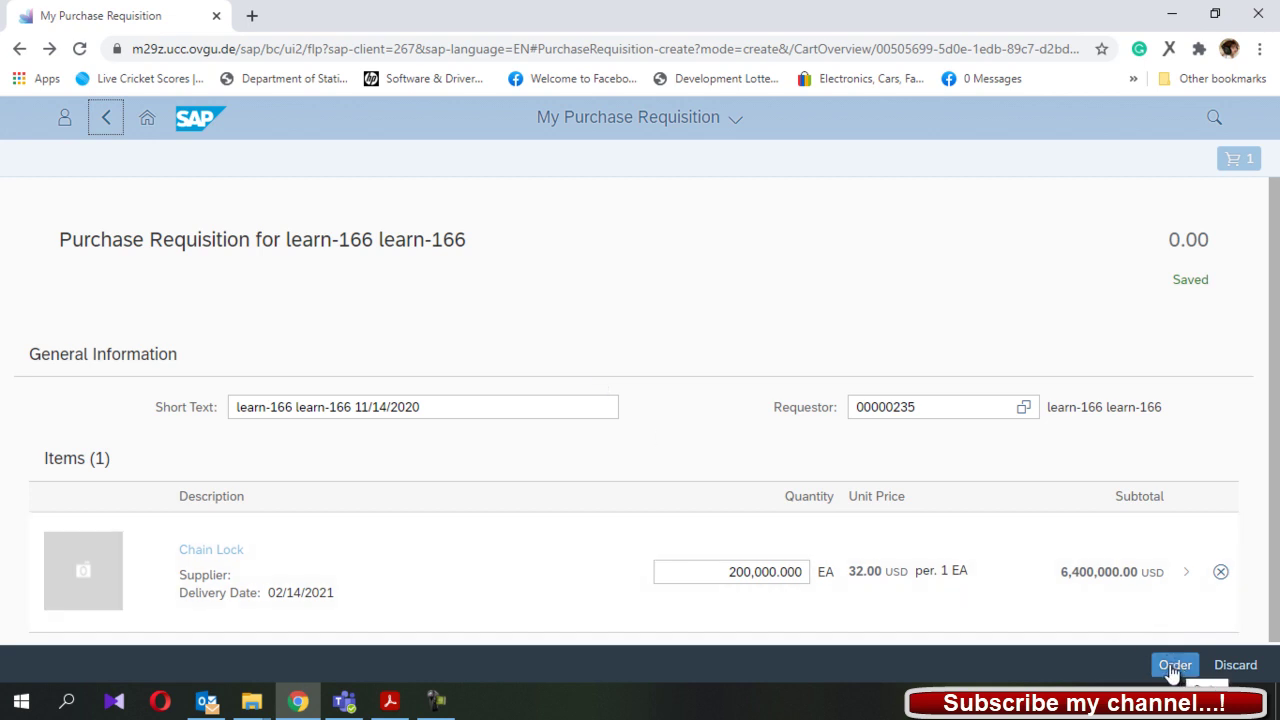